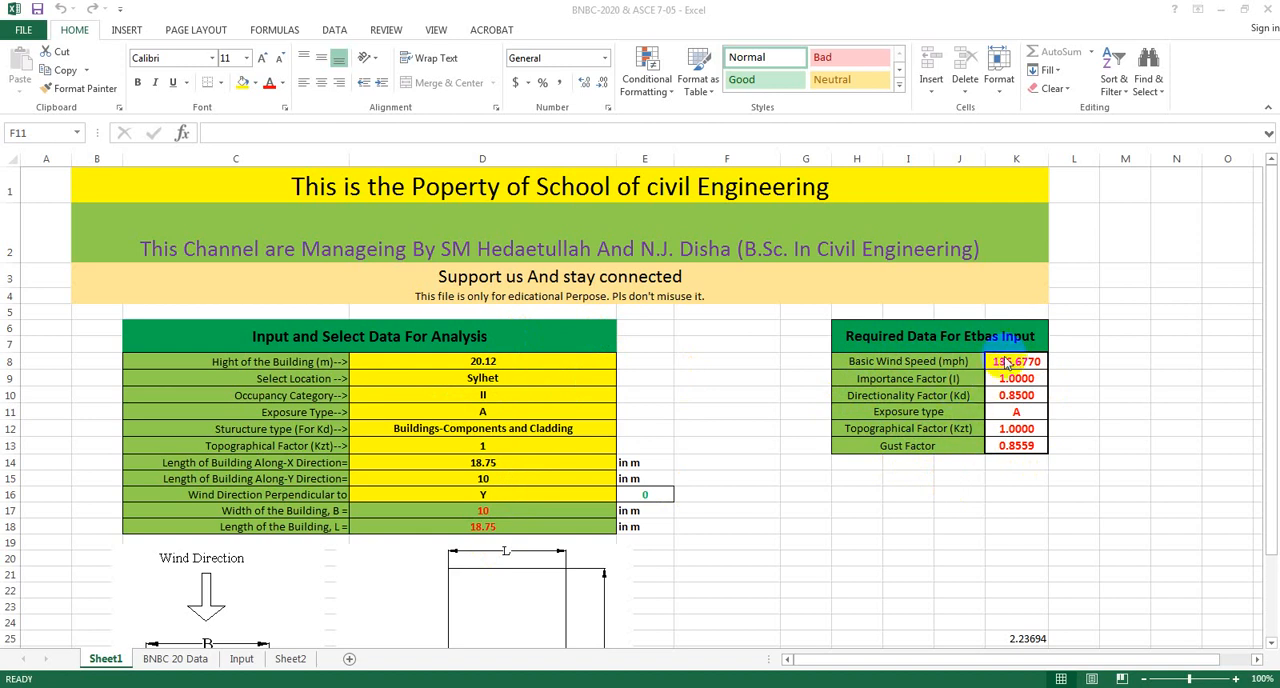
Review the reference tables in the BNBC 20 Data, Input and Sheet2 worksheets, and return to Sheet1.
click(168, 663)
click(180, 662)
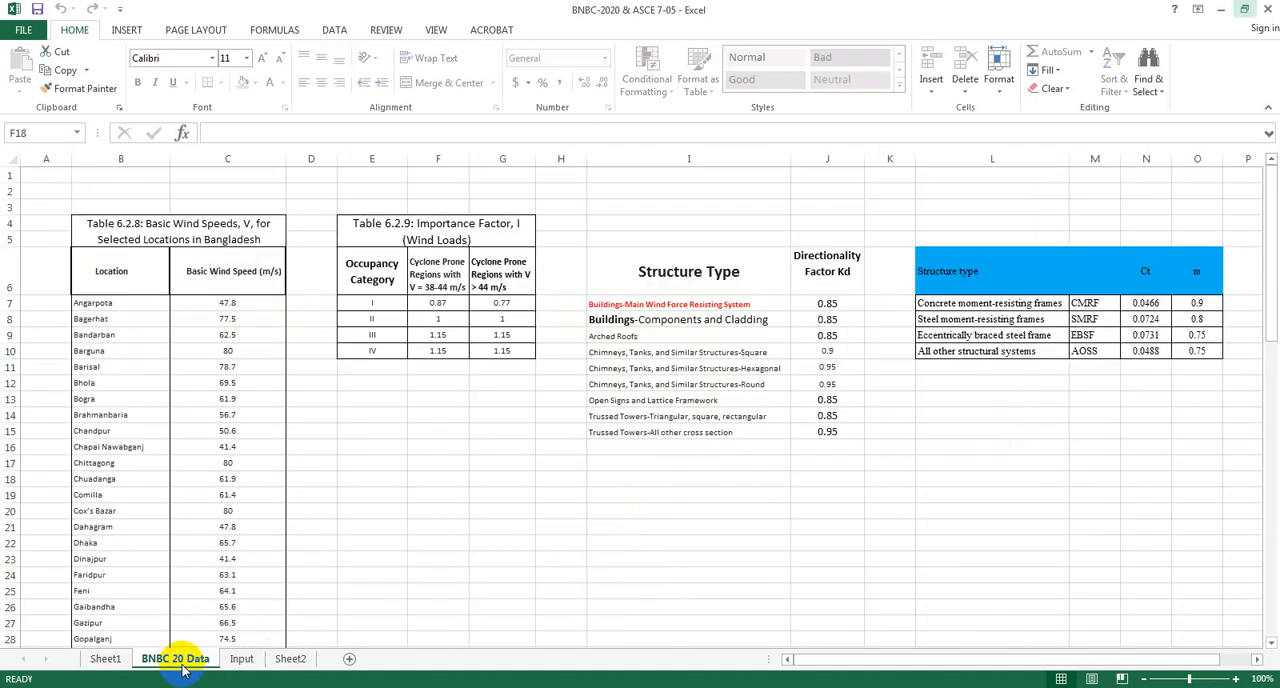
scroll(750, 525, down, 3)
scroll(750, 525, down, 18)
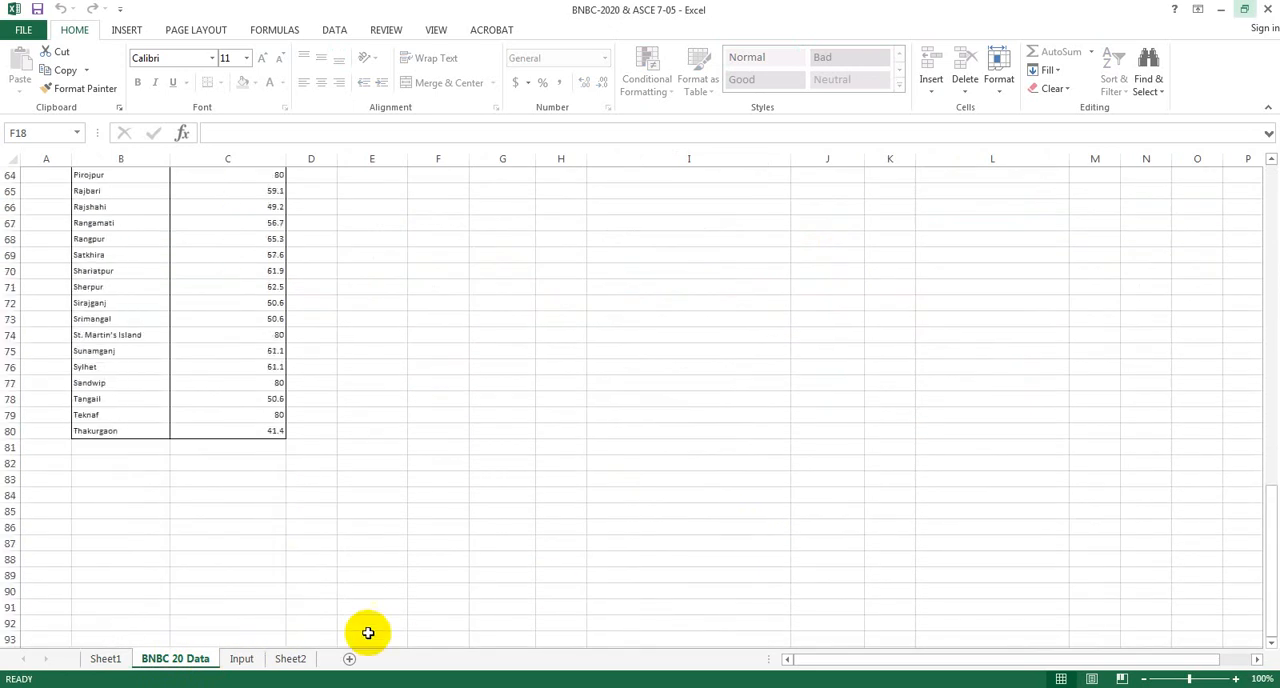
click(241, 658)
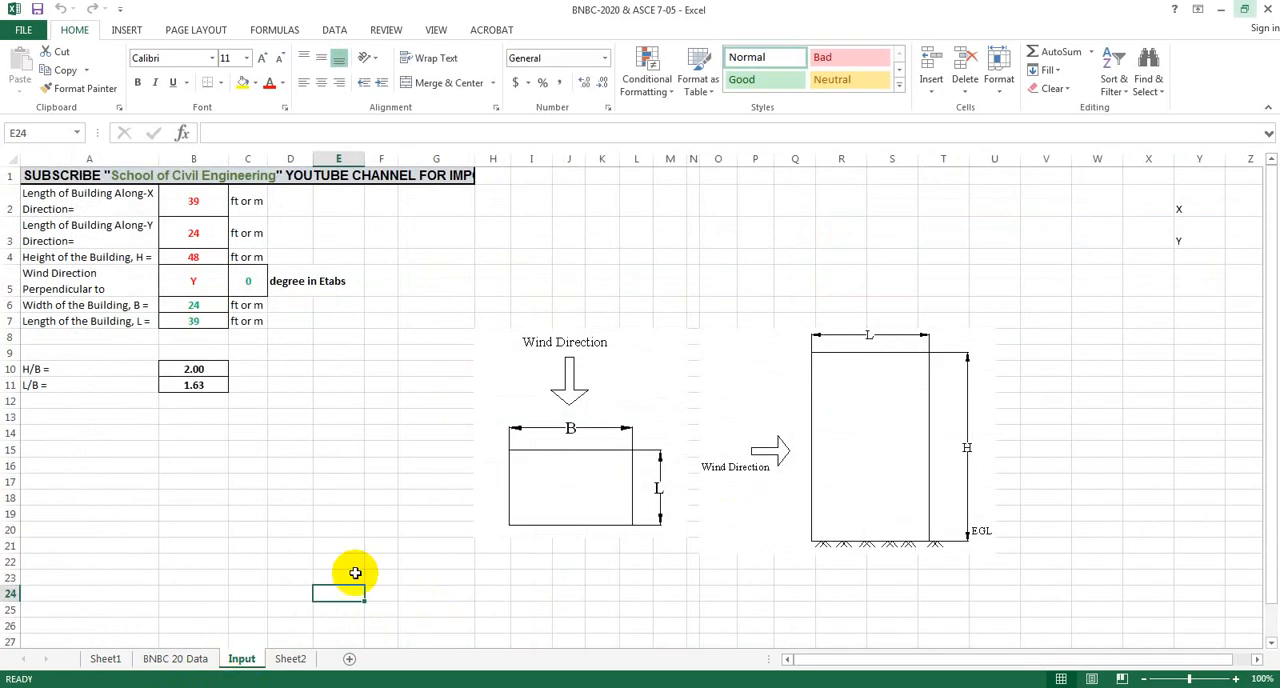
click(290, 658)
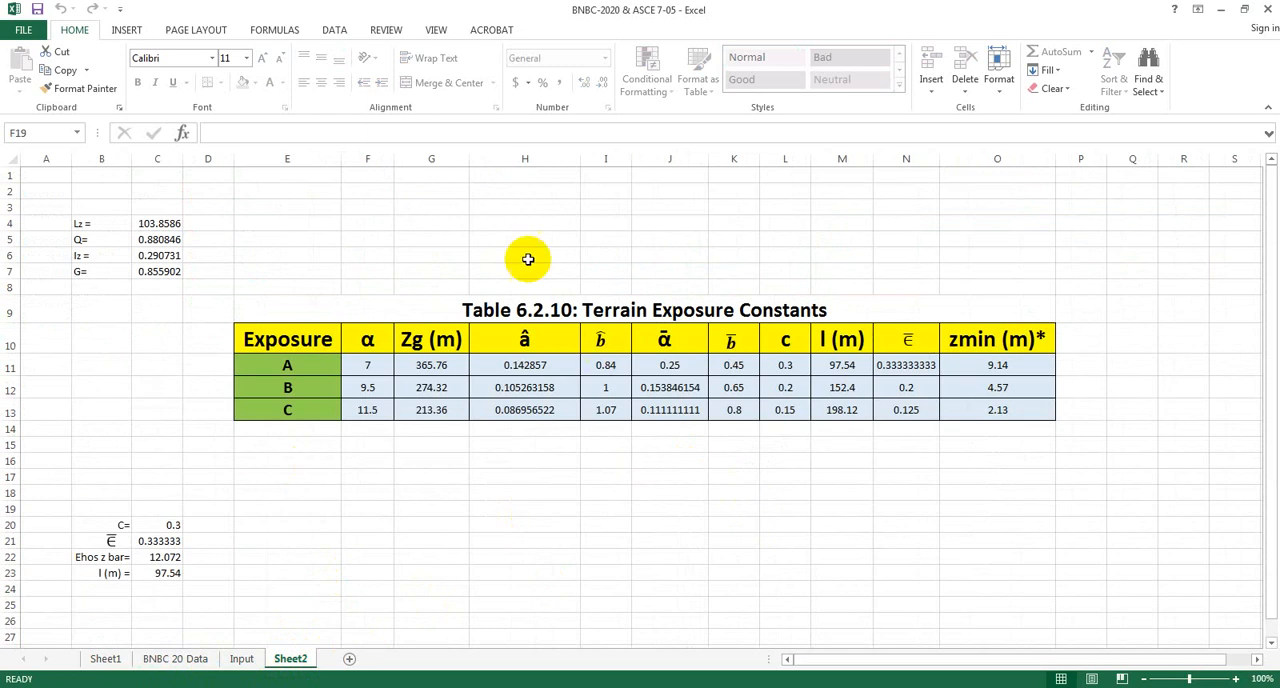
click(105, 662)
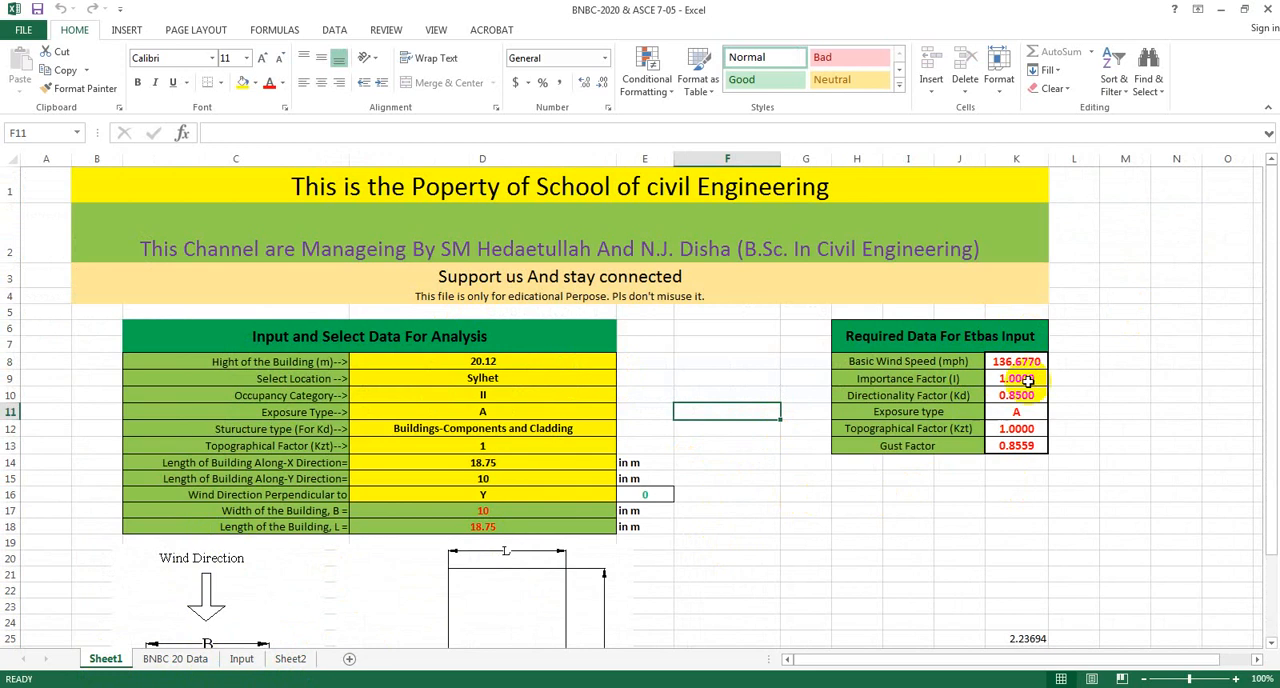
click(937, 506)
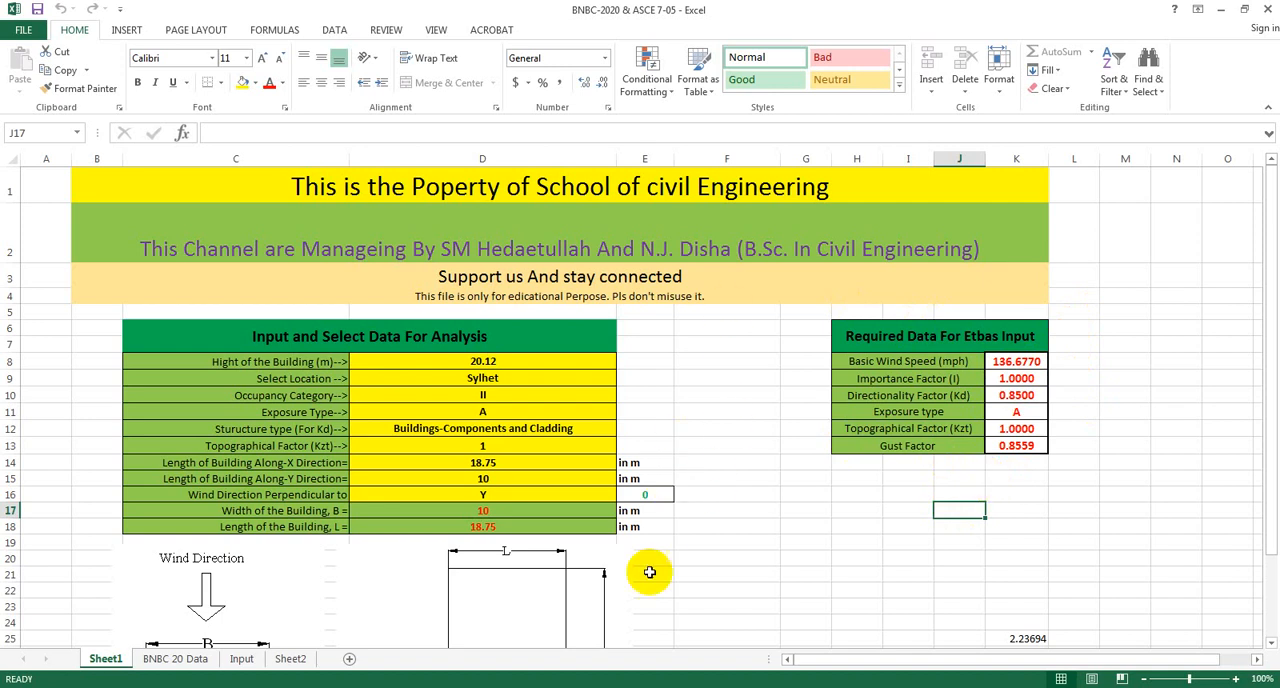
click(805, 508)
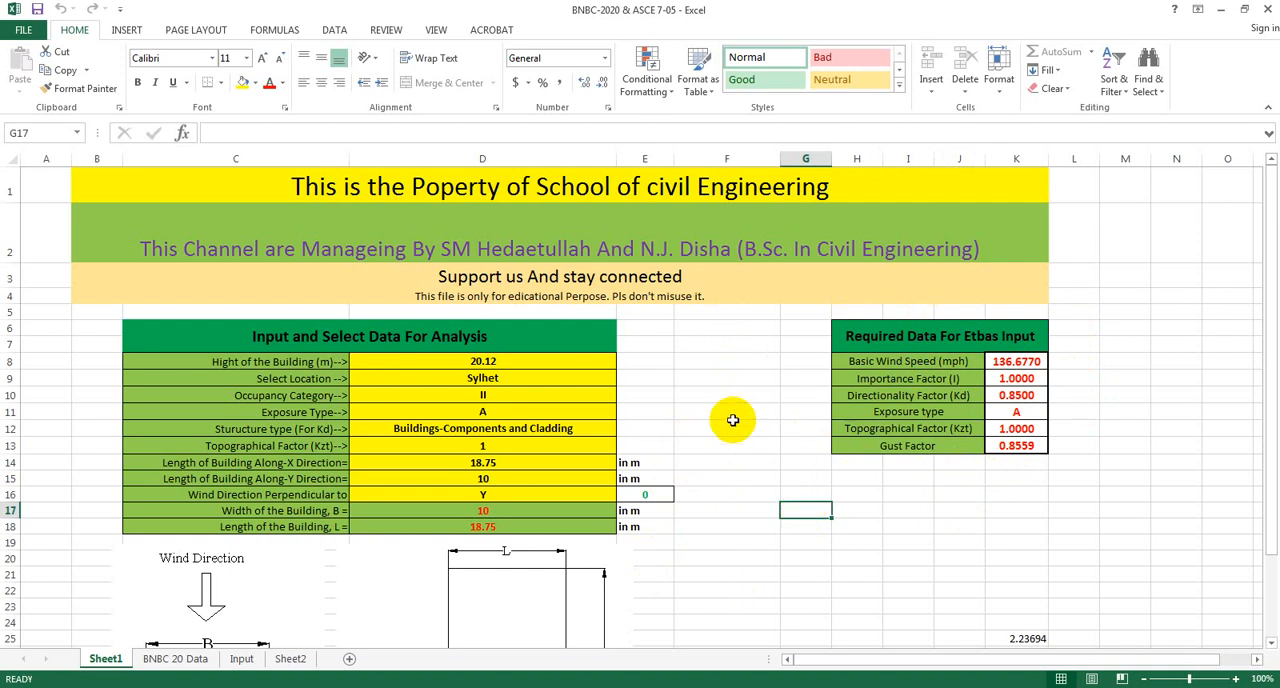
click(493, 359)
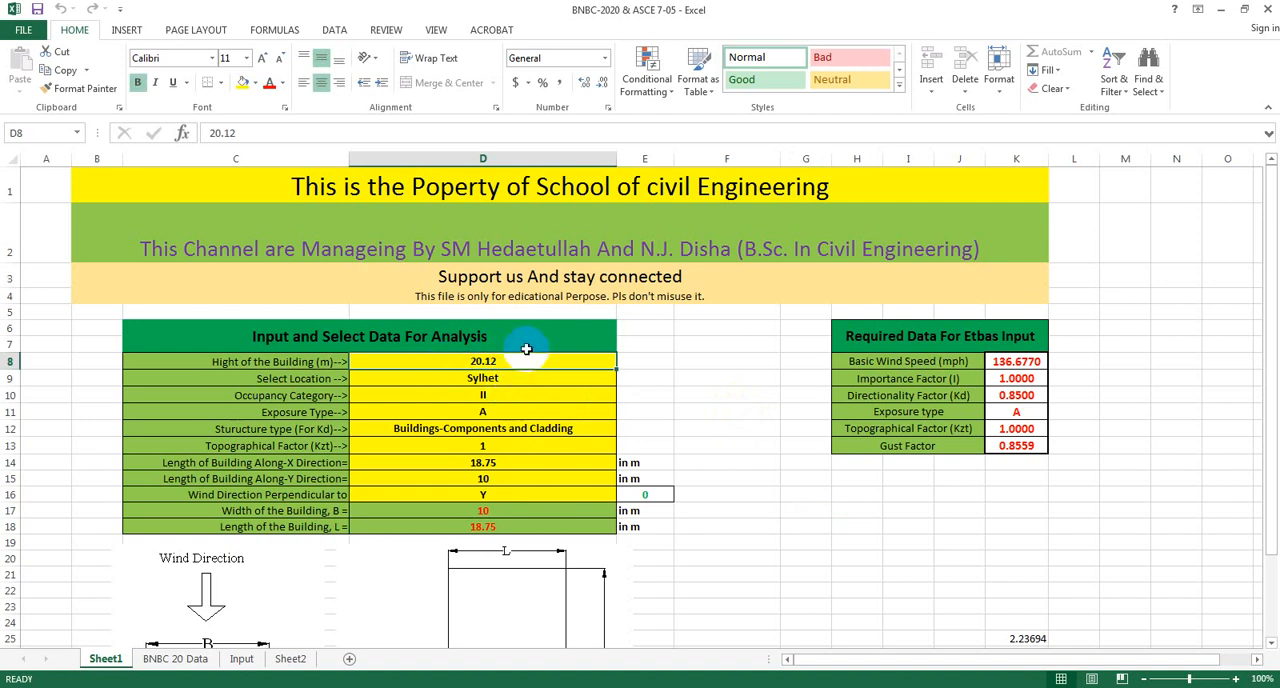
click(730, 393)
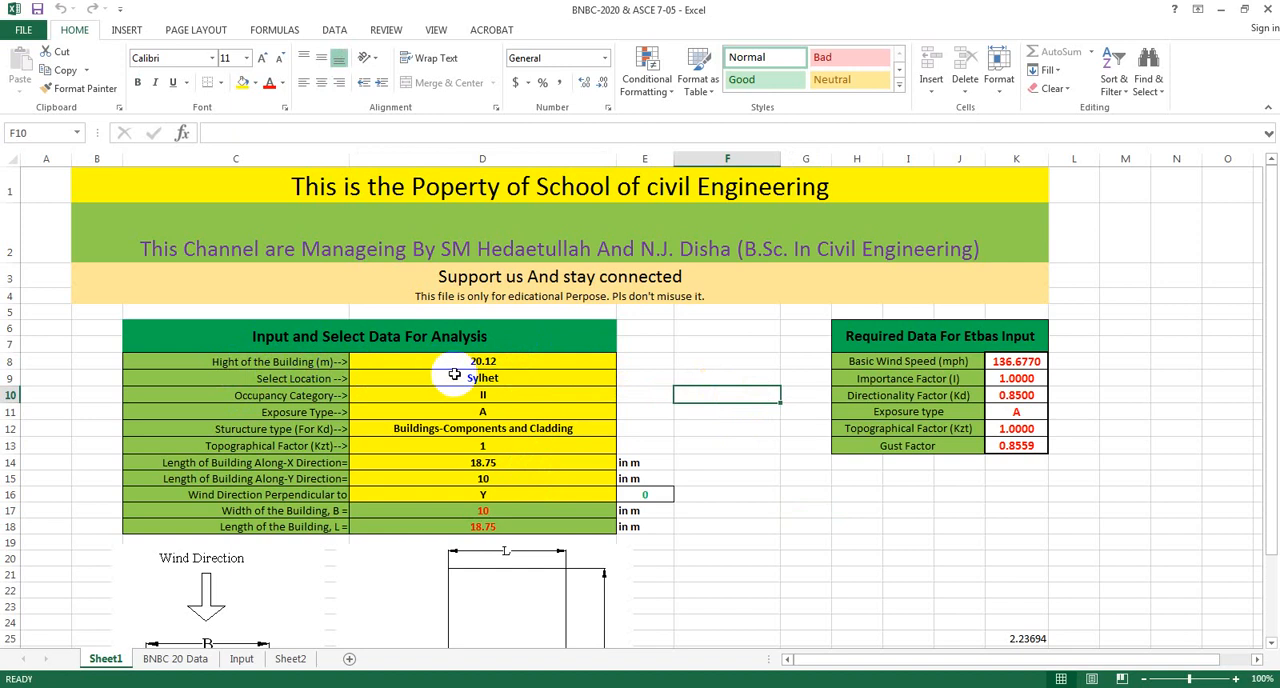
click(484, 362)
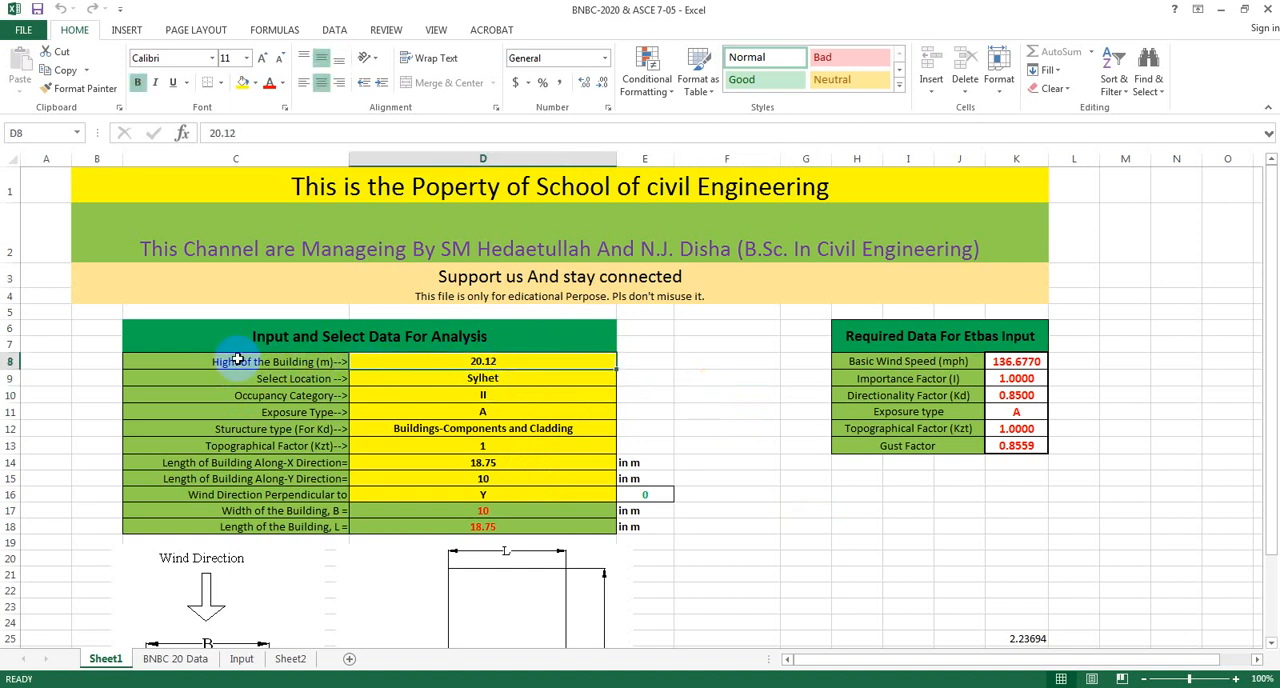
click(478, 377)
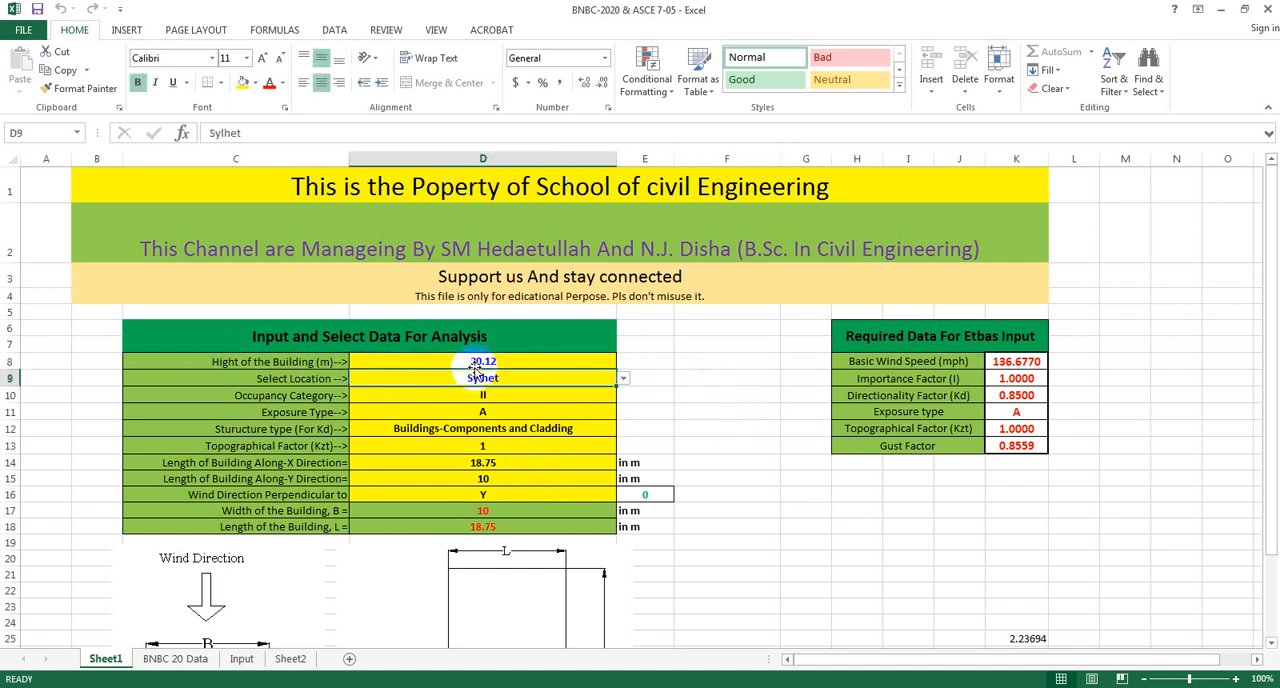
Set the height of the building to 18.29 m in the analysis input table.
click(483, 362)
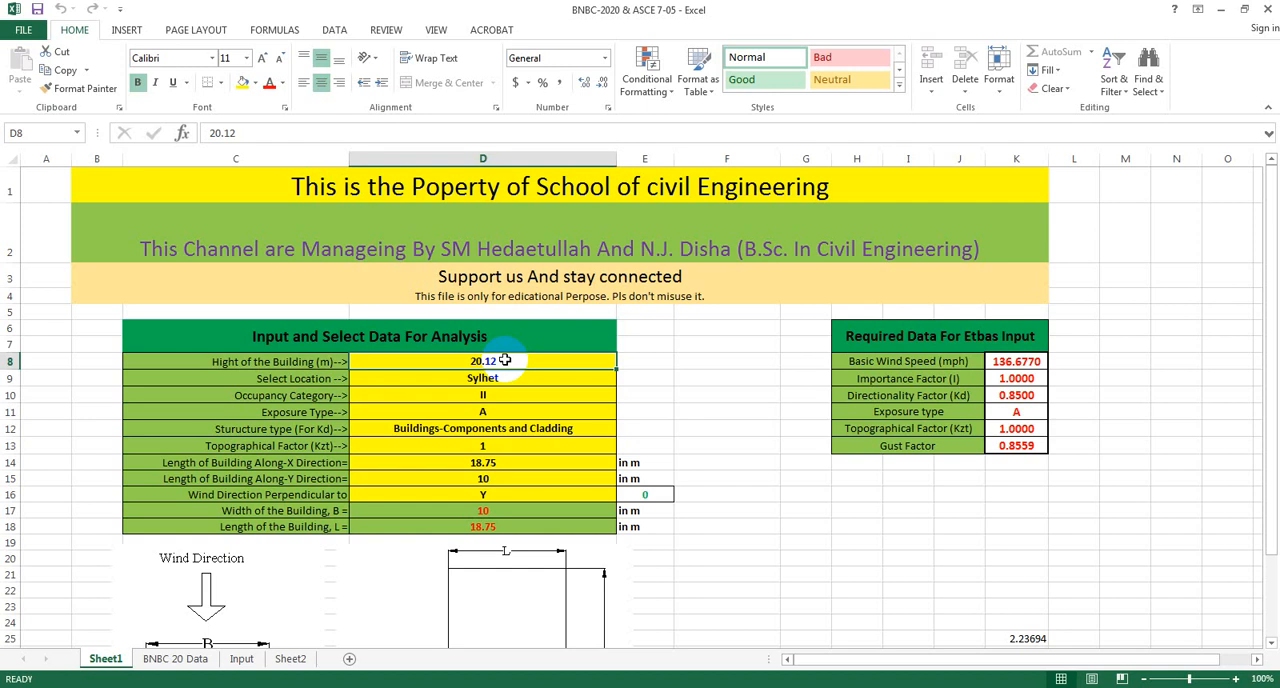
click(522, 389)
click(480, 363)
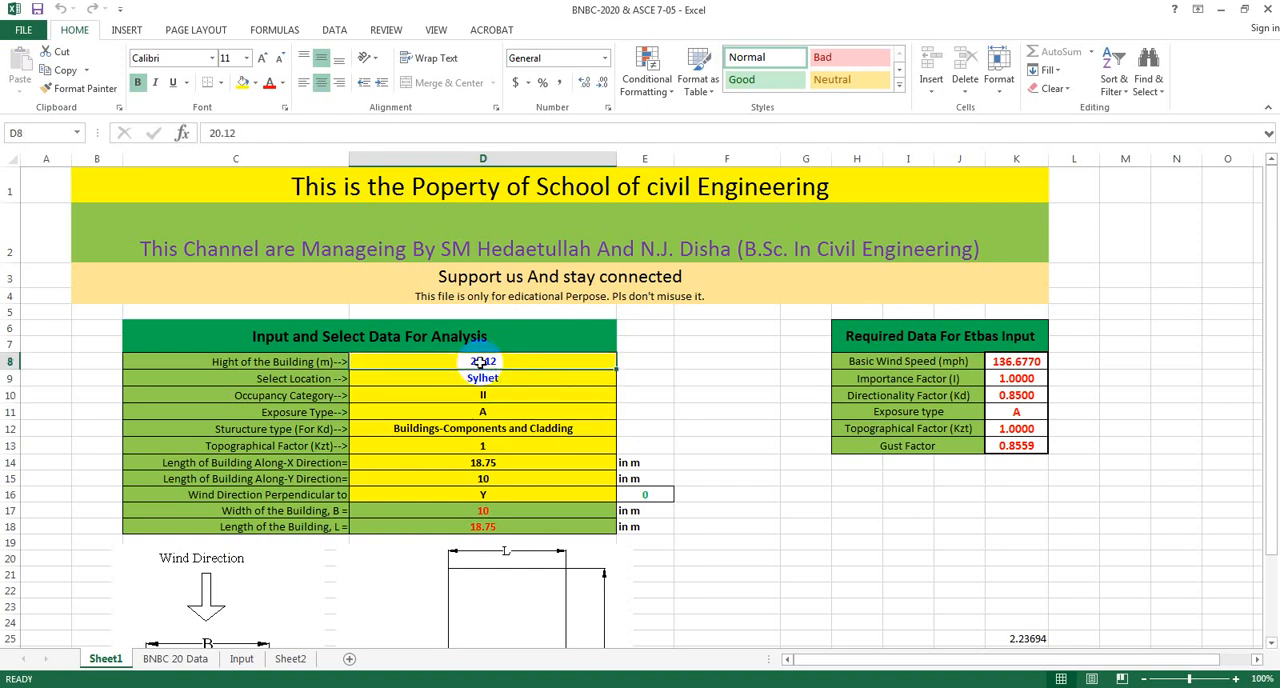
text(1)
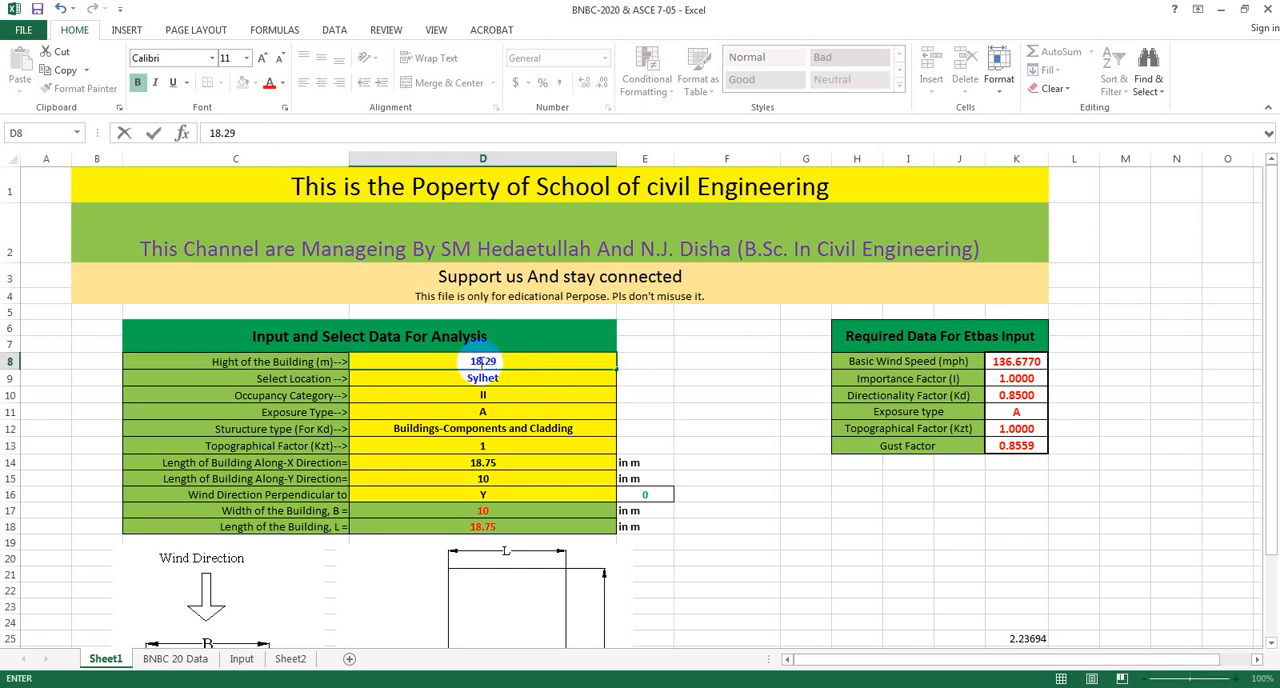
text(8.29)
Change the selected location to Dhaka in the analysis input table.
double_click(505, 377)
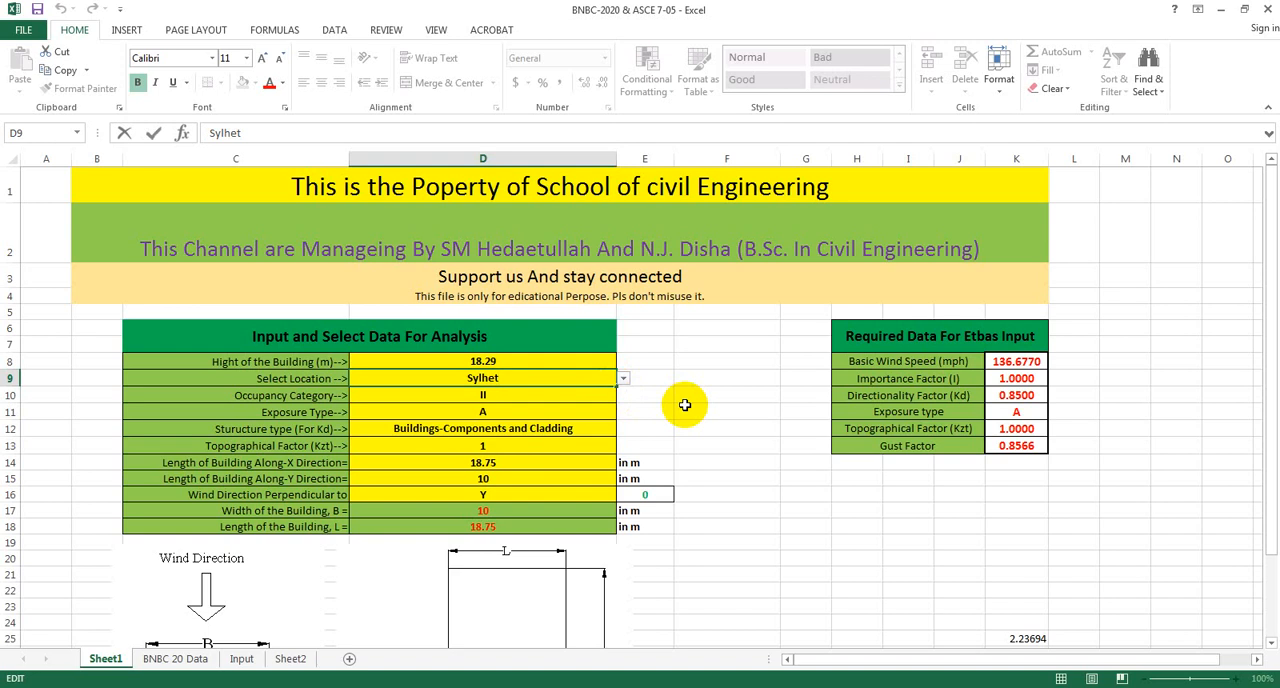
click(622, 381)
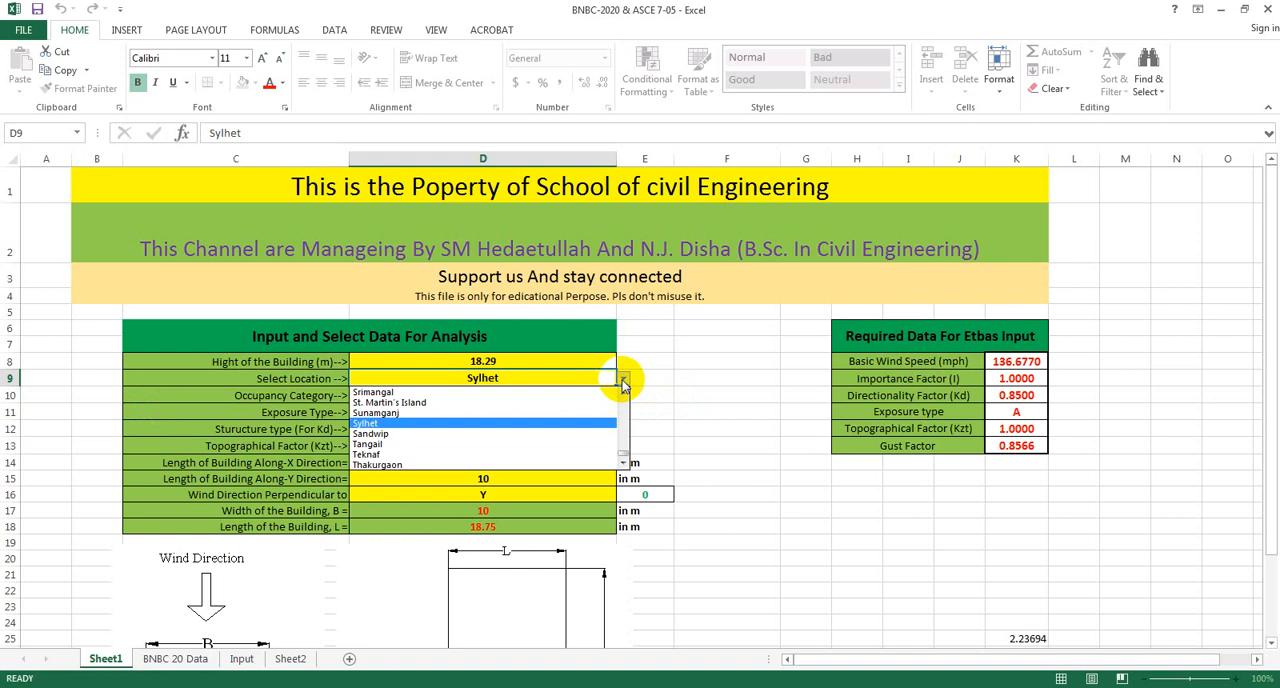
click(621, 392)
click(621, 392)
click(621, 392)
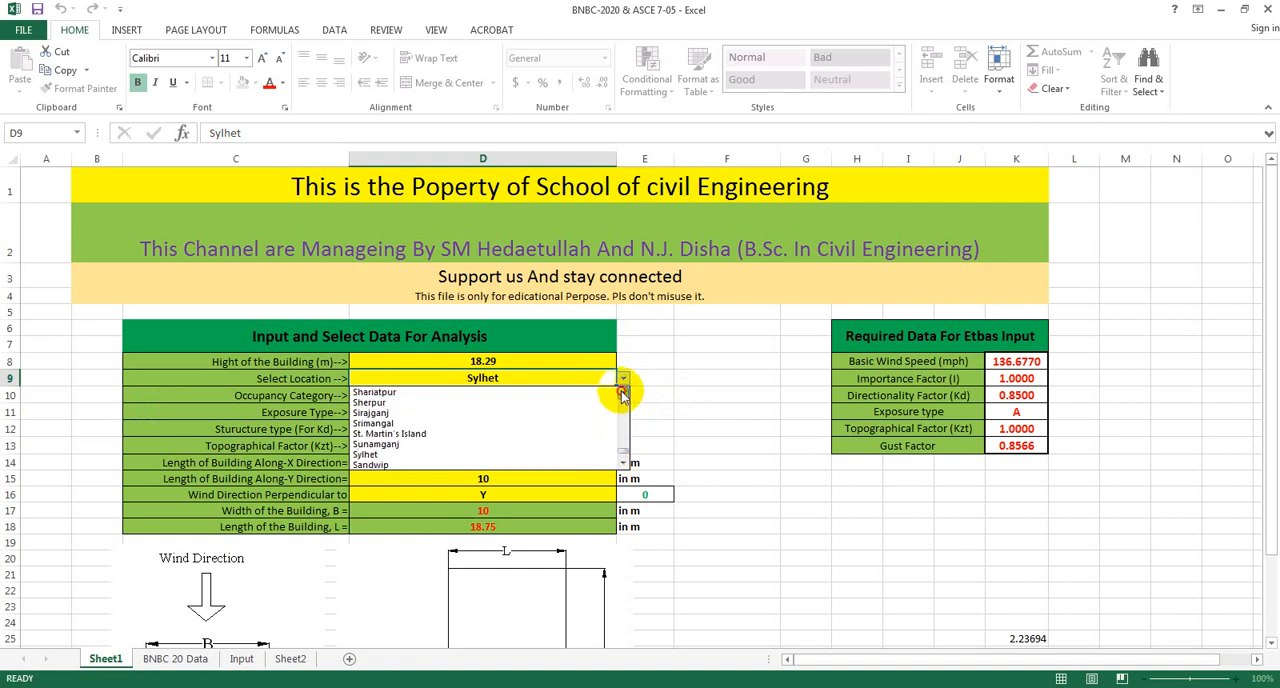
click(621, 392)
click(621, 392)
click(621, 392)
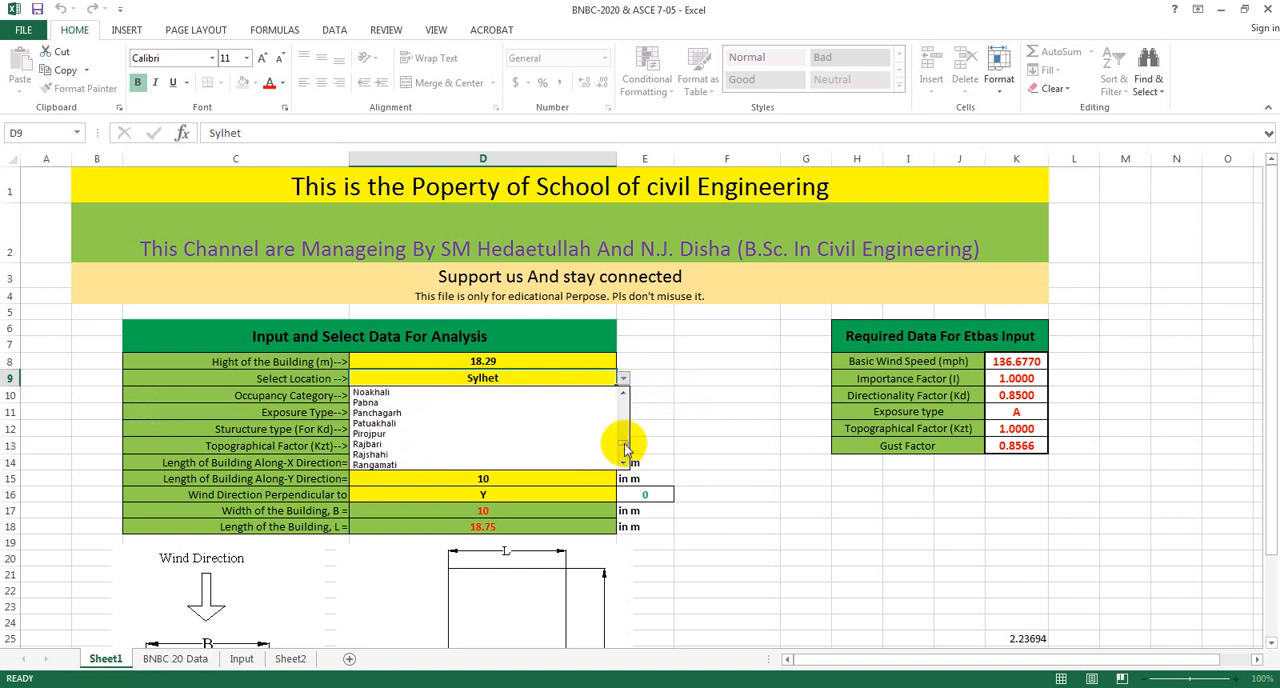
drag(625, 447, 622, 418)
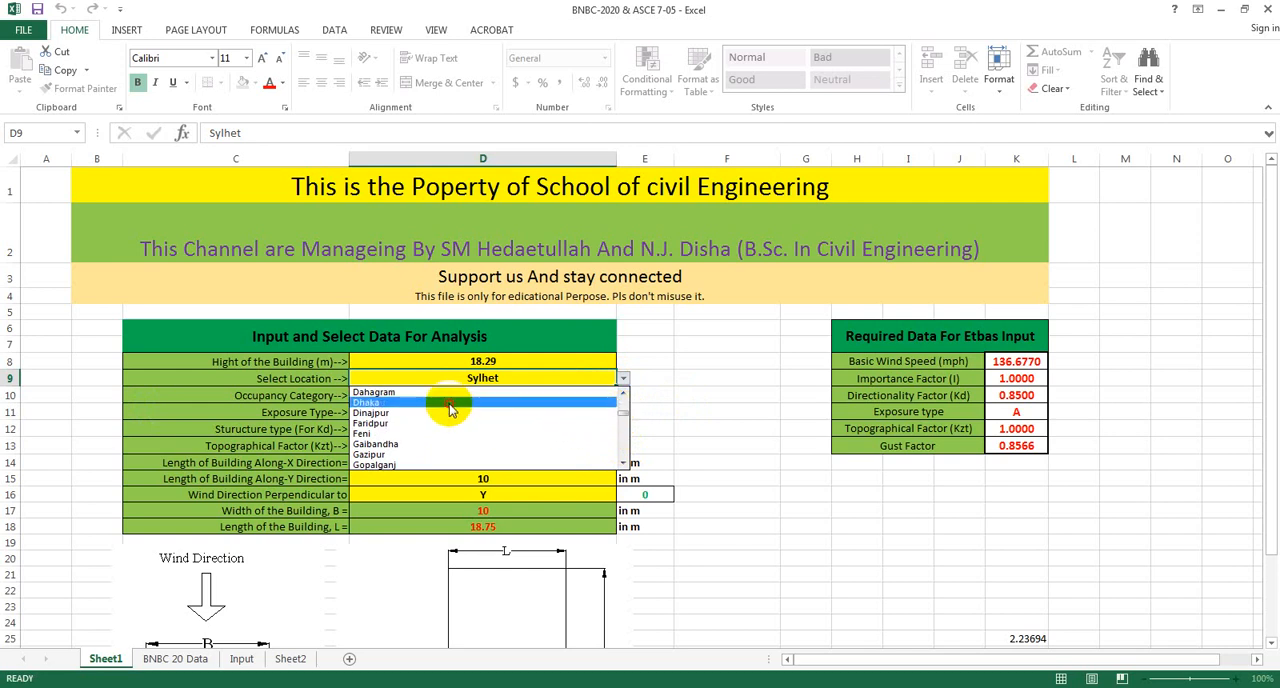
click(452, 393)
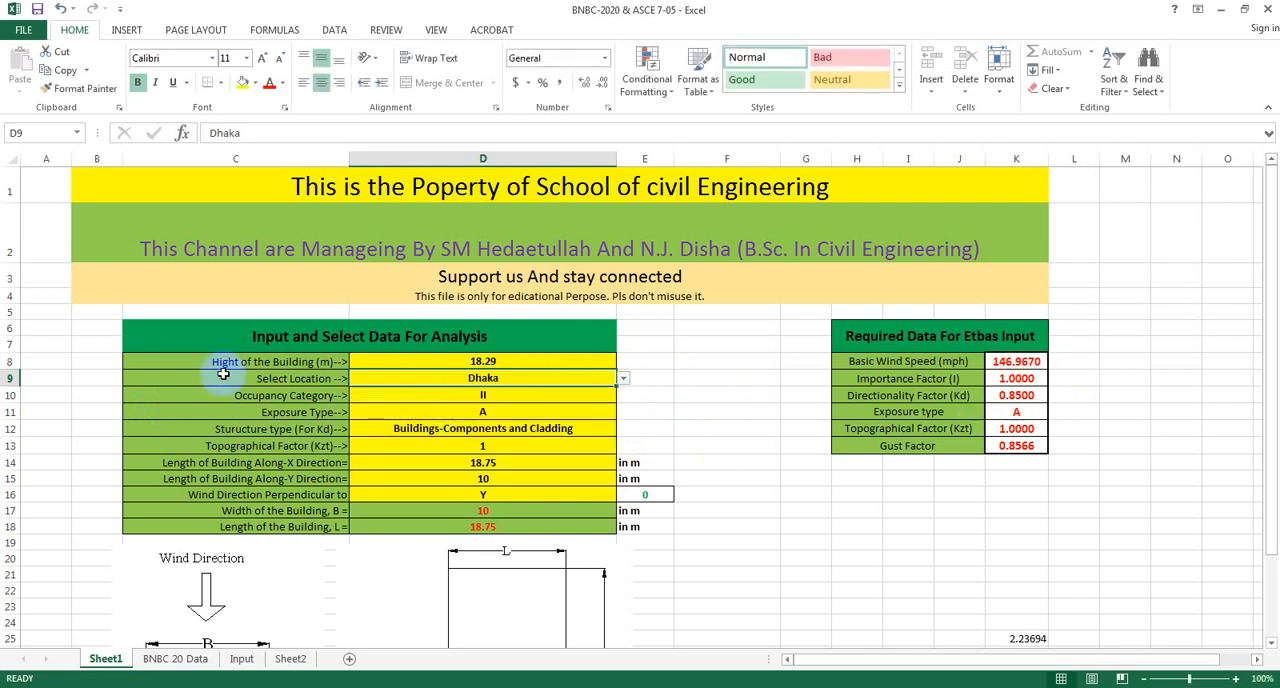
Try occupancy category I for the building and set the category back to II.
click(558, 396)
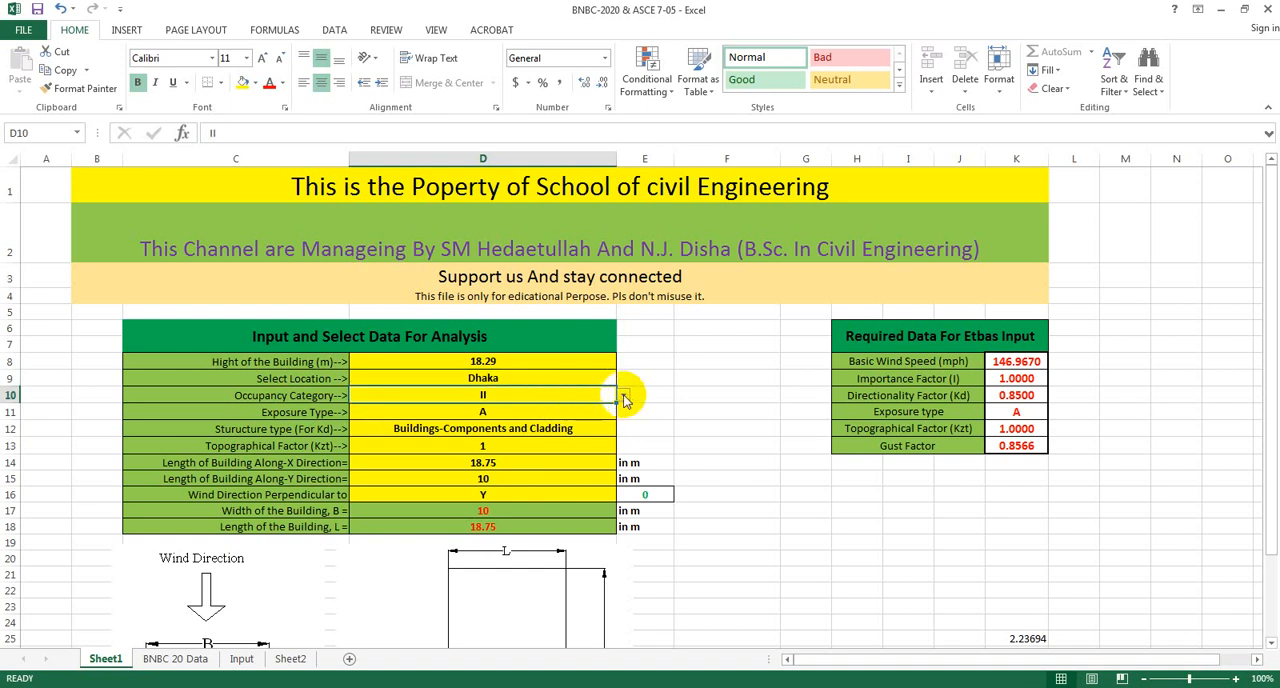
click(623, 397)
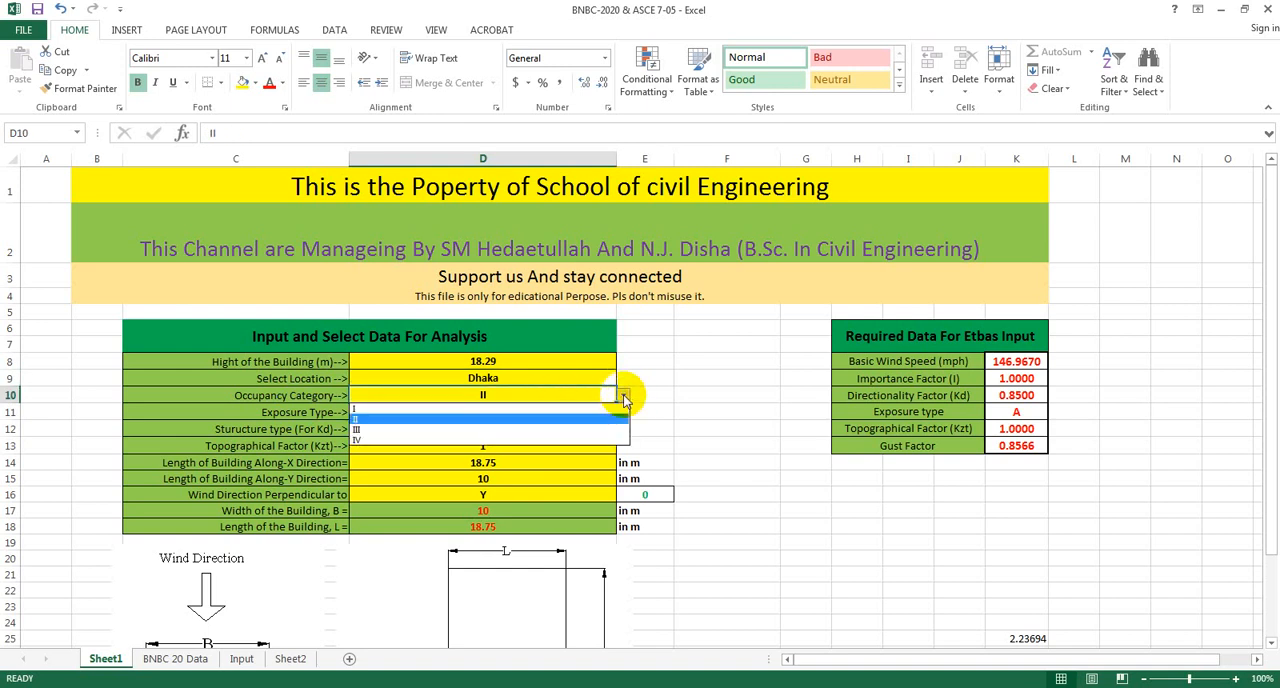
click(390, 410)
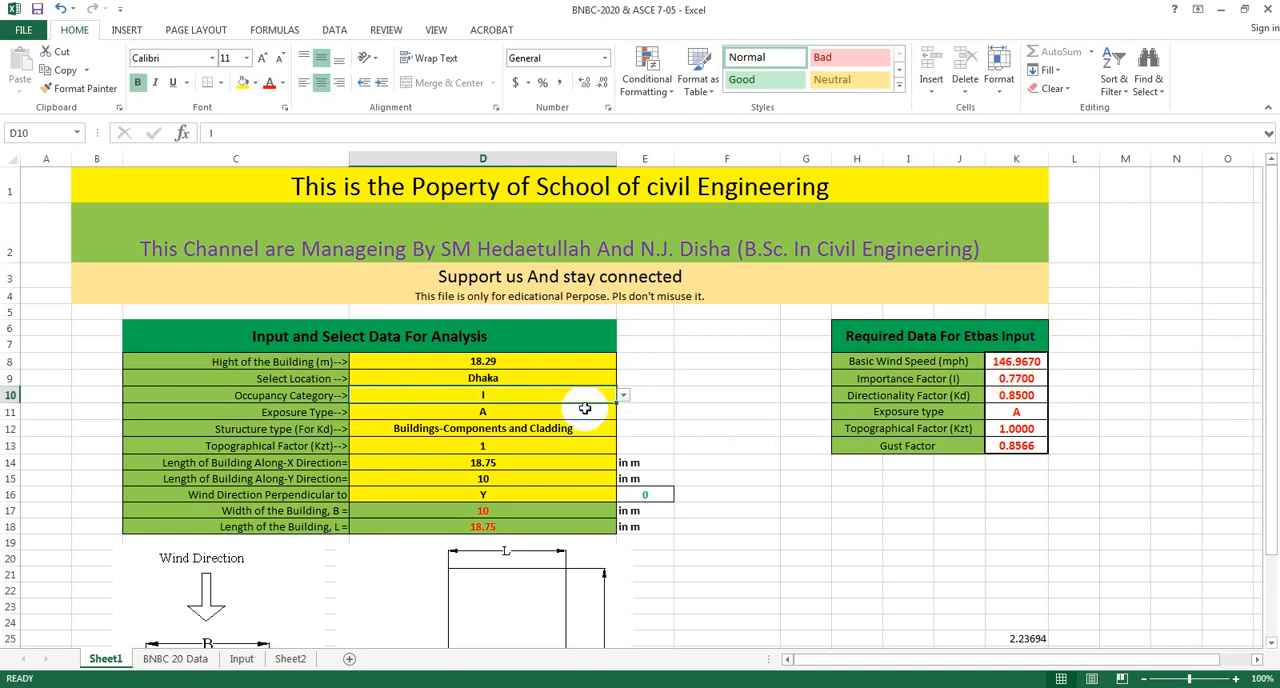
click(622, 396)
click(505, 419)
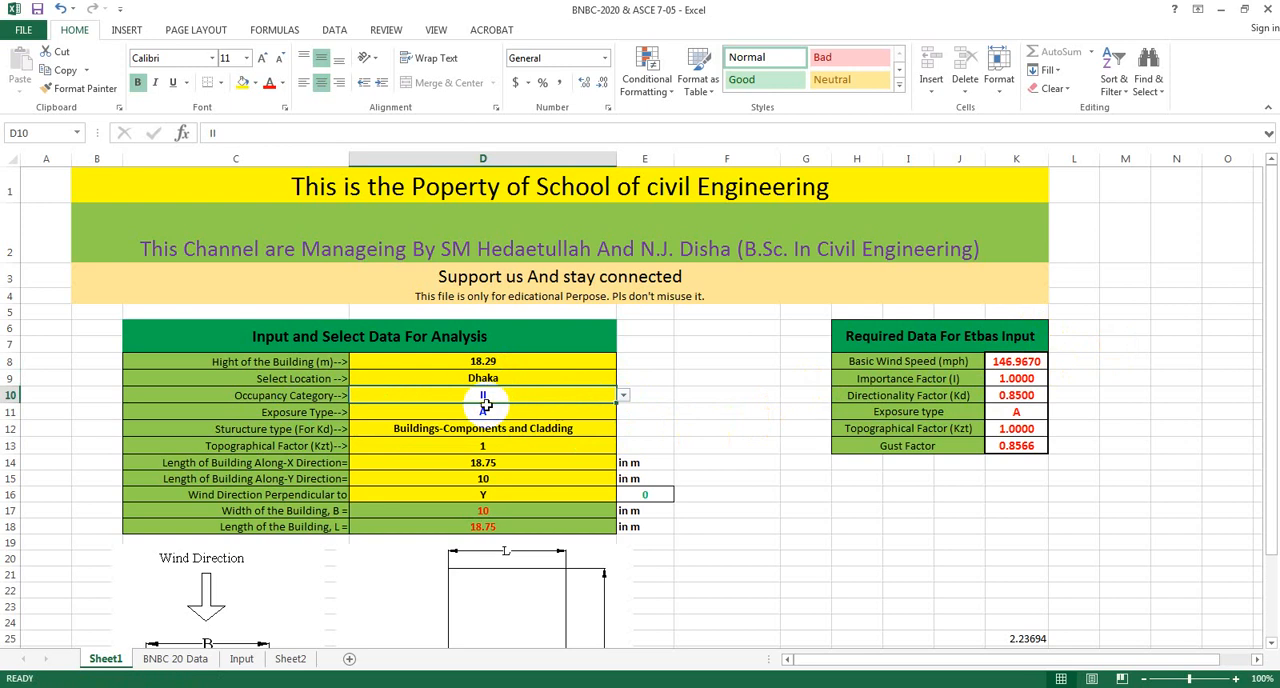
Set the exposure type to B in the analysis input table.
click(460, 413)
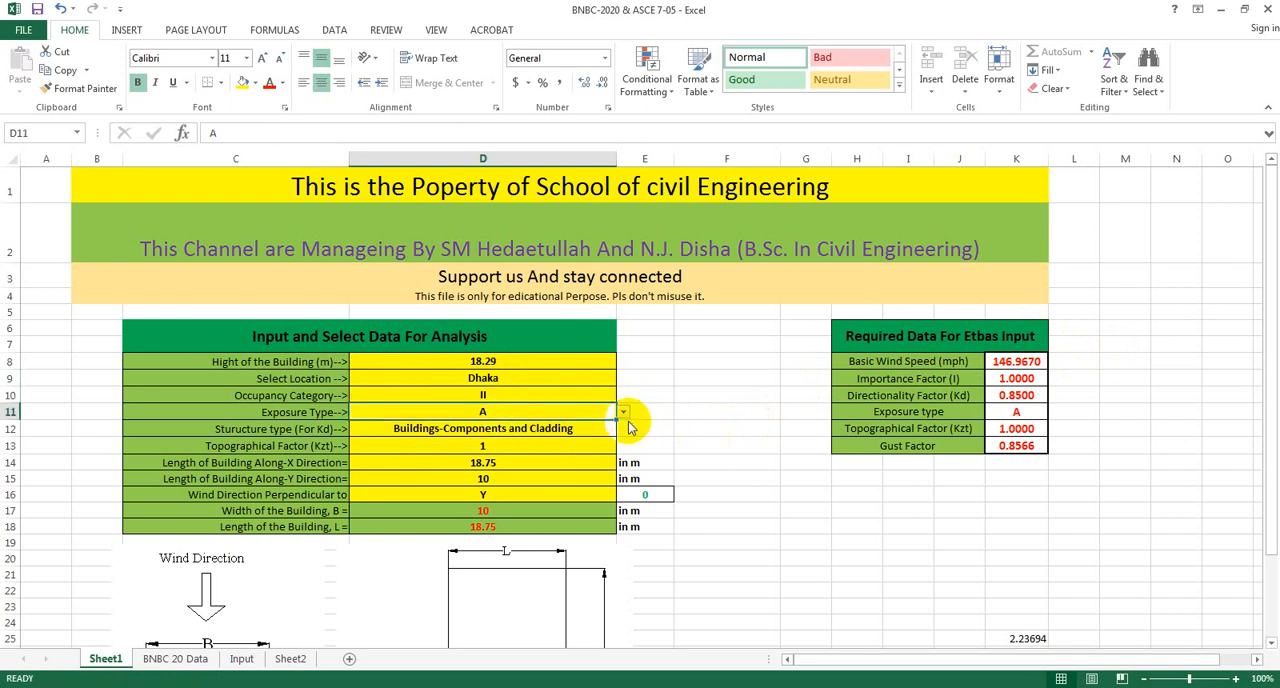
click(622, 414)
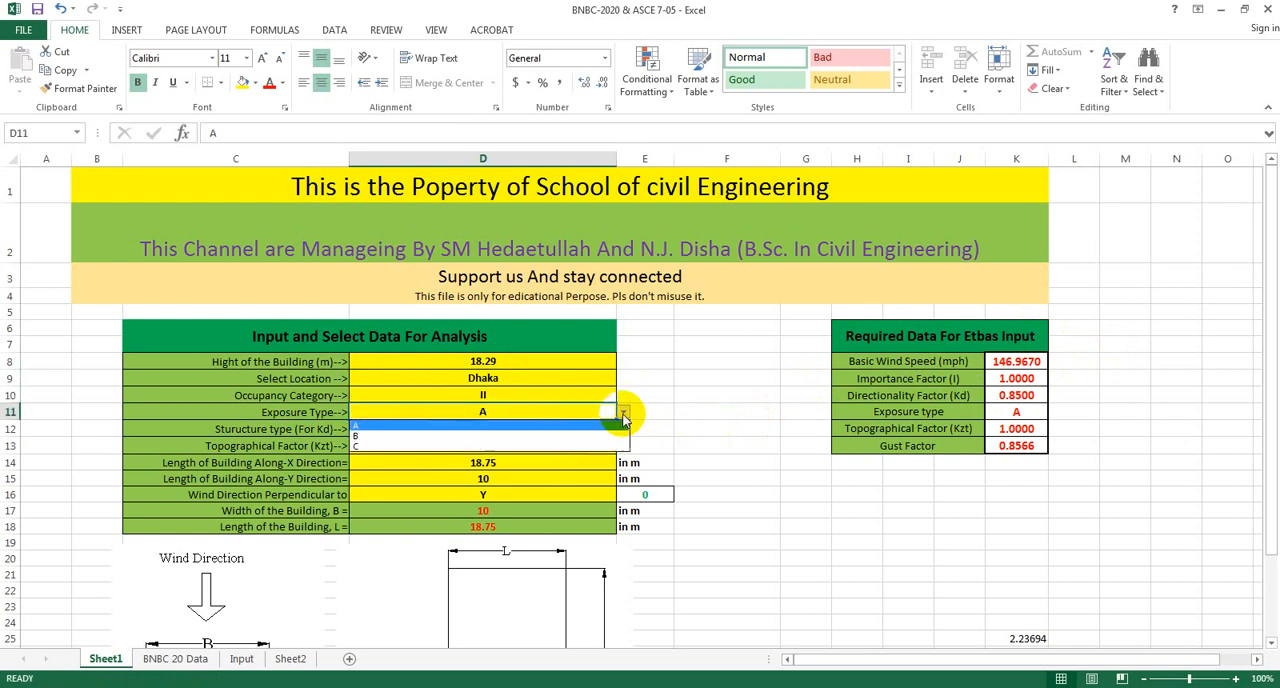
click(480, 437)
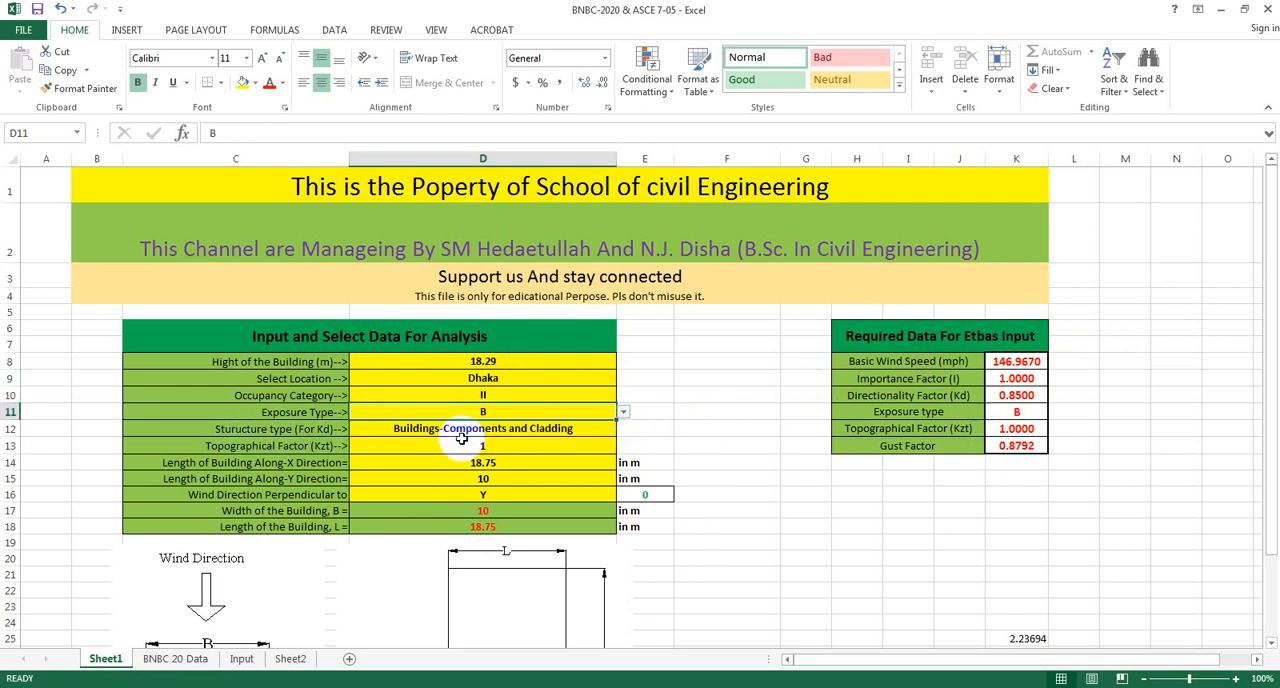
Choose Buildings-Components and Cladding as the structure type for the directionality factor Kd.
click(520, 430)
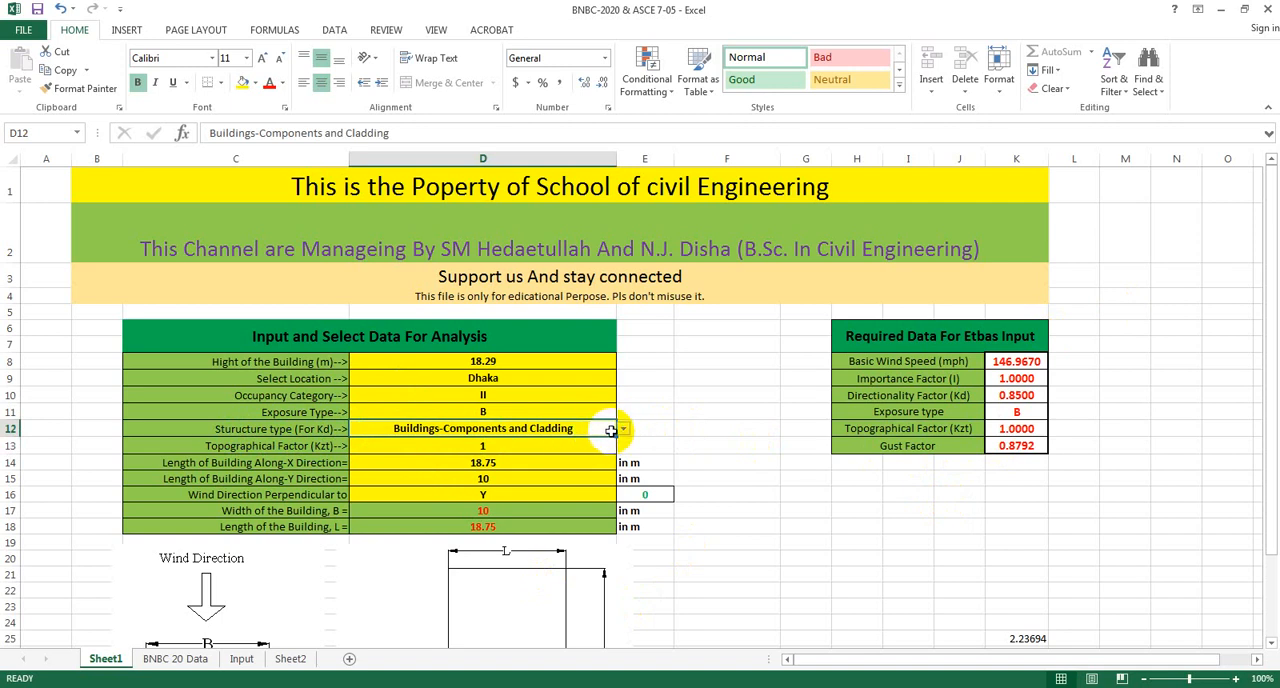
click(623, 430)
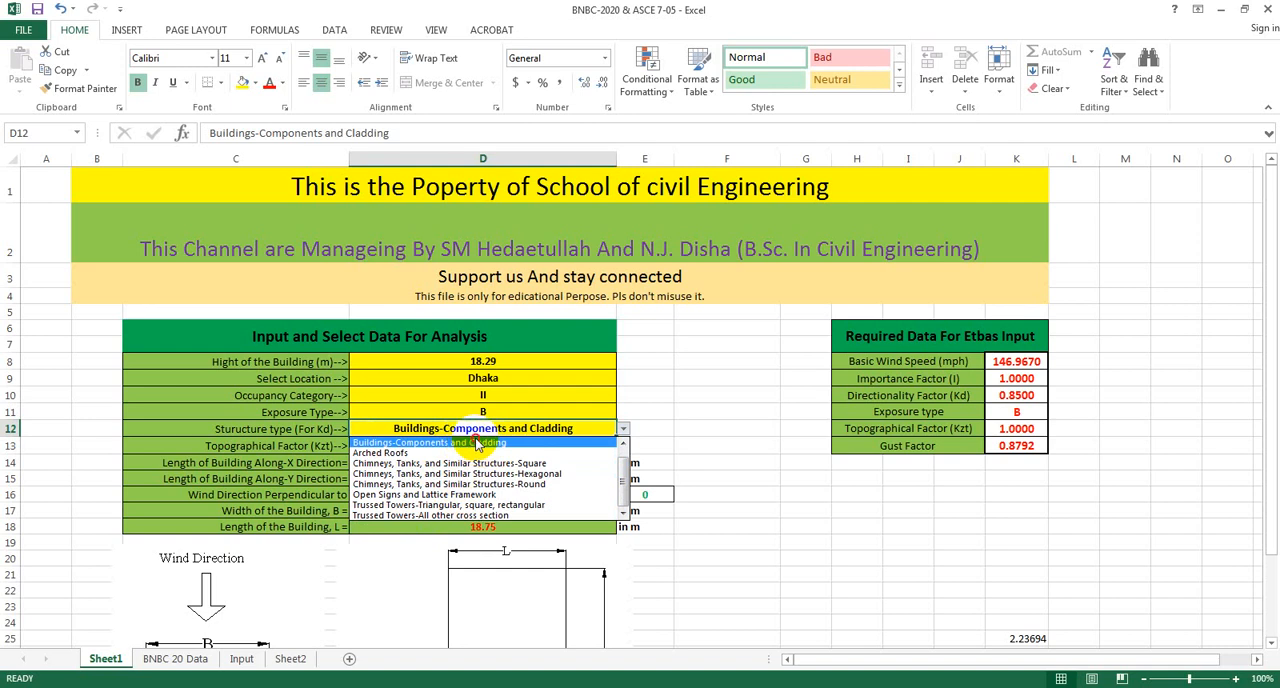
click(478, 444)
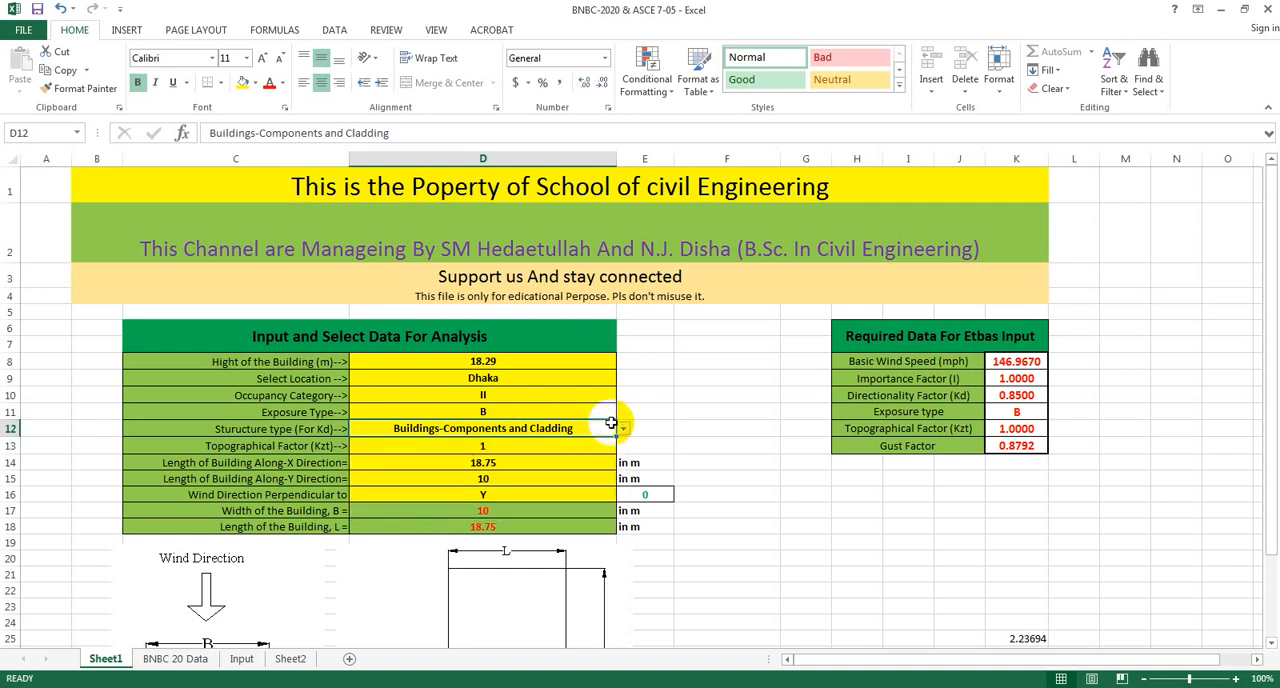
click(551, 442)
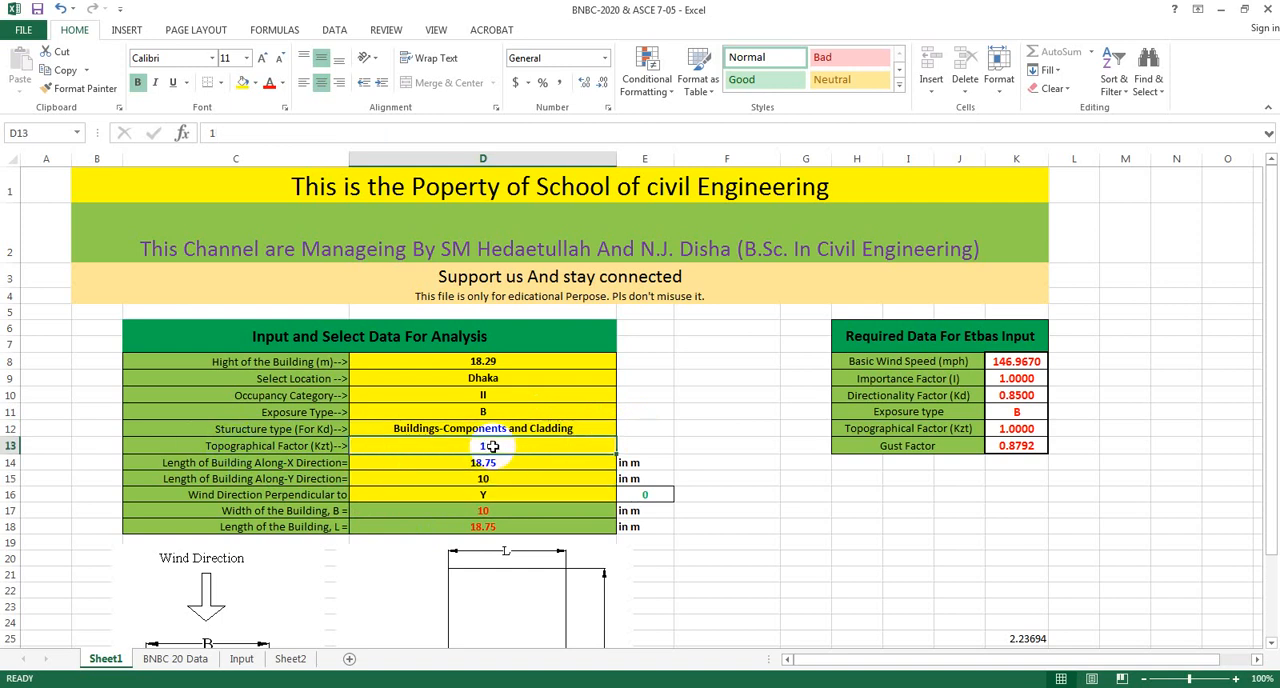
click(497, 464)
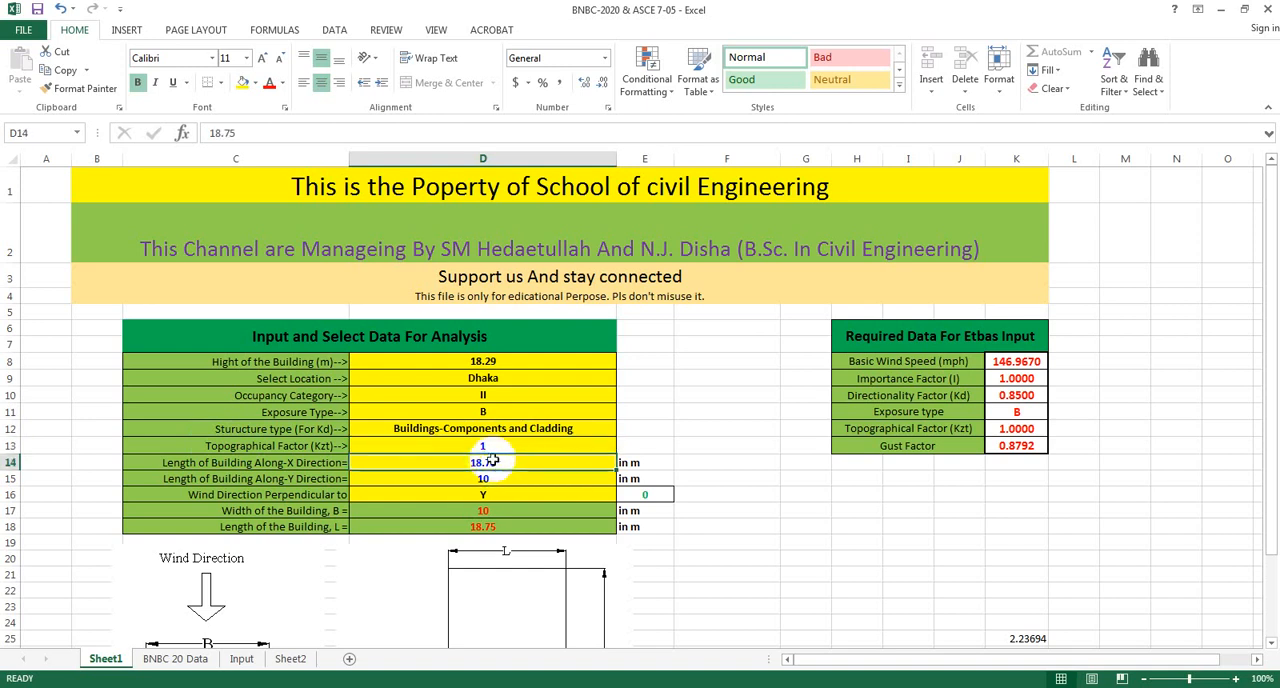
click(486, 446)
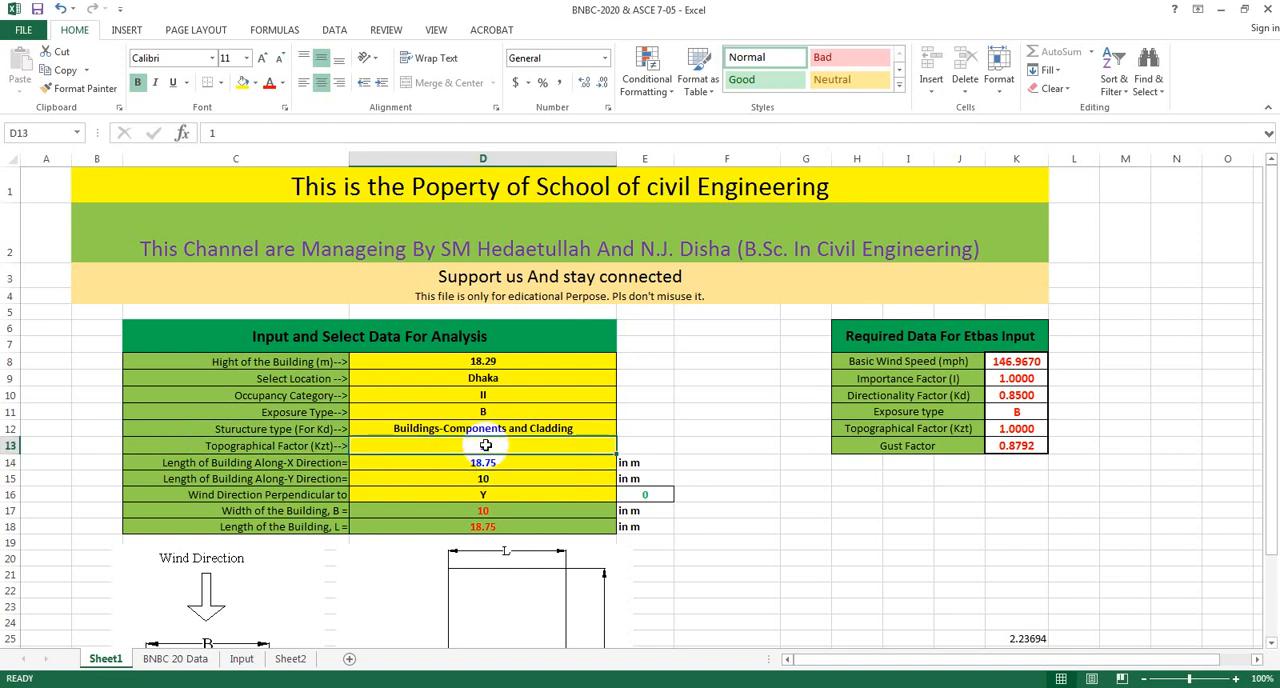
click(490, 464)
click(487, 445)
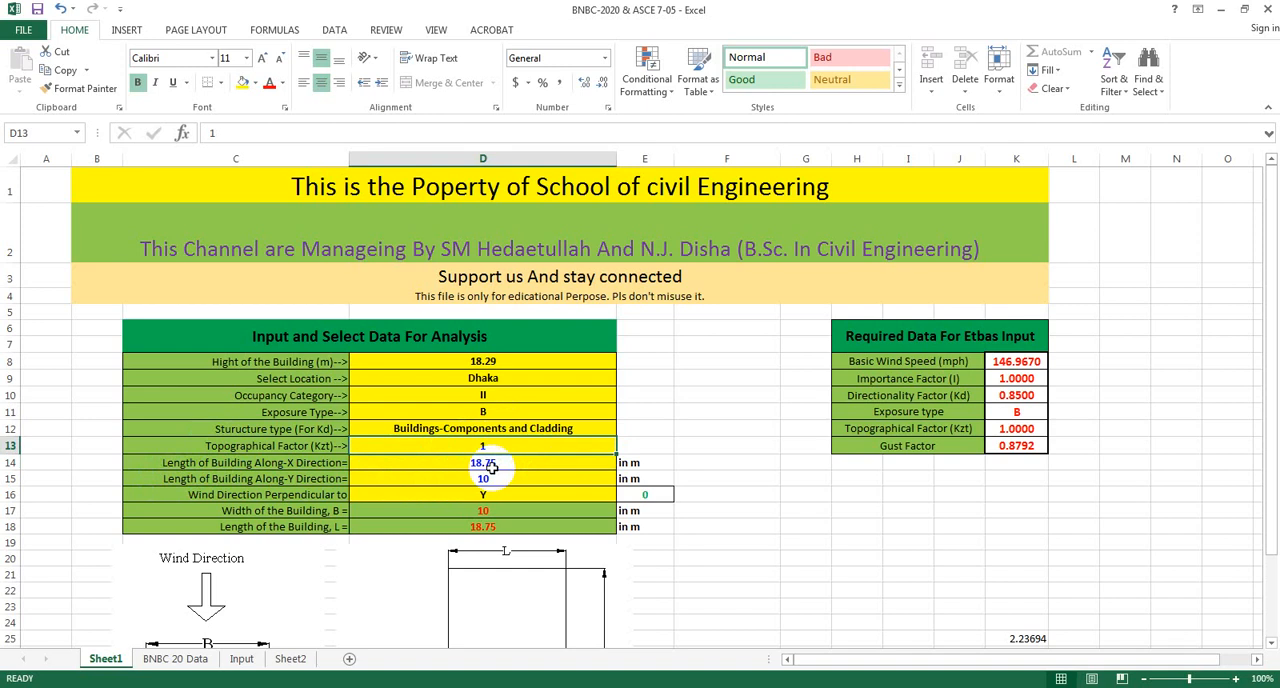
click(550, 464)
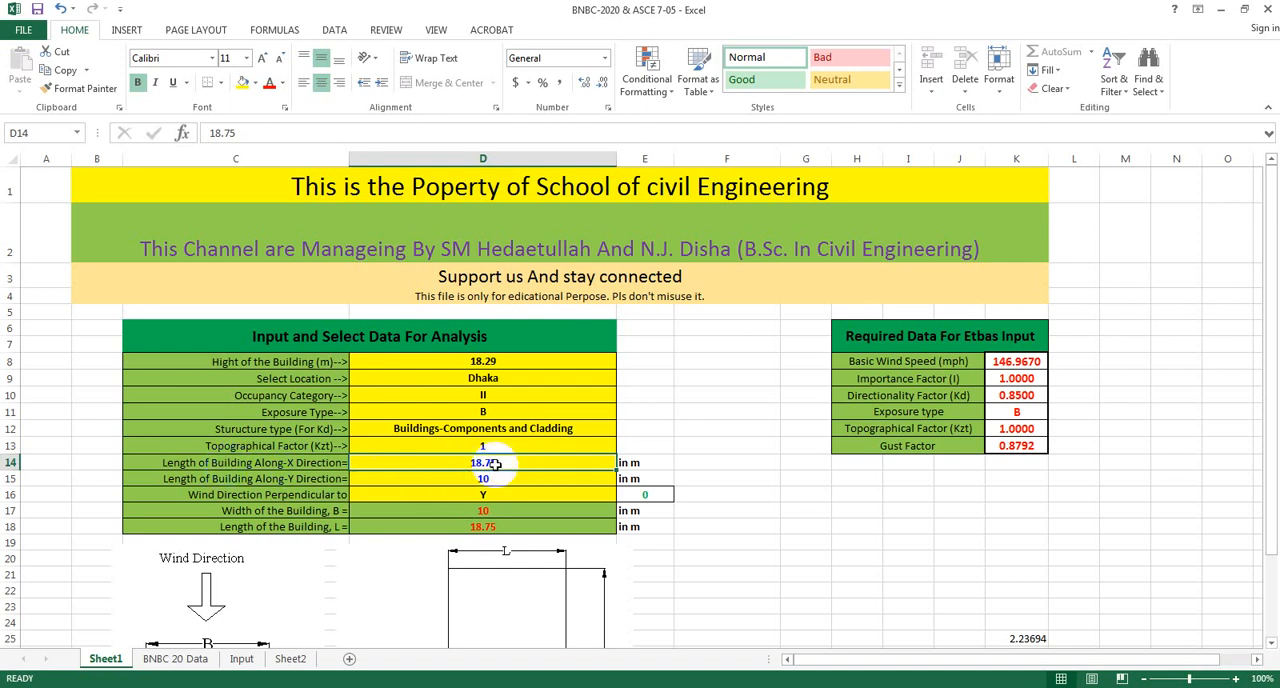
Set the building length along the X direction to 15 m and along the Y direction to 10 m.
scroll(700, 470, down, 2)
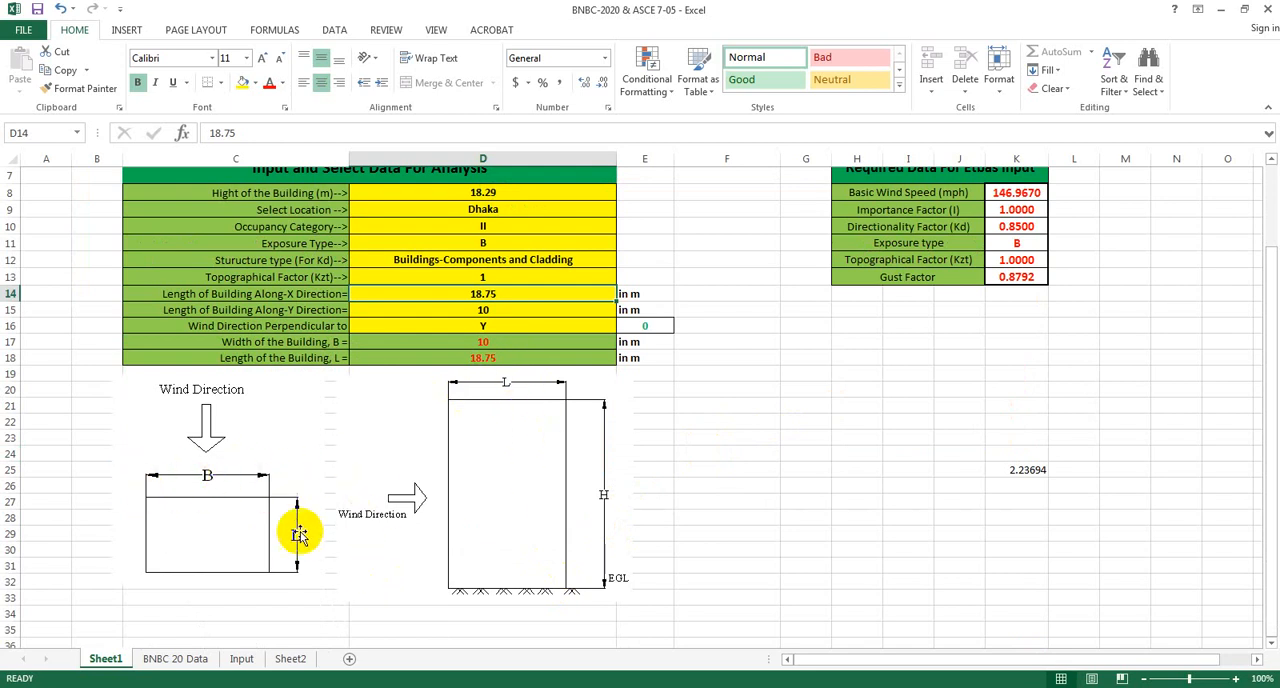
scroll(293, 635, up, 1)
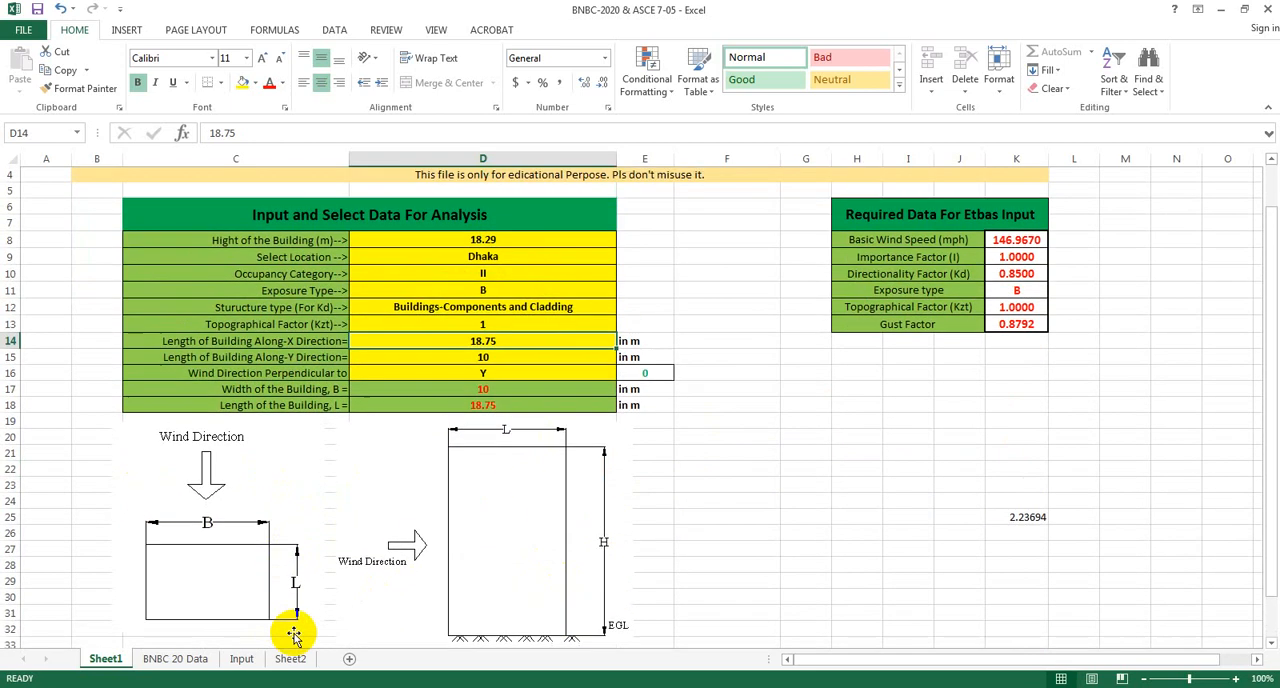
scroll(293, 635, up, 1)
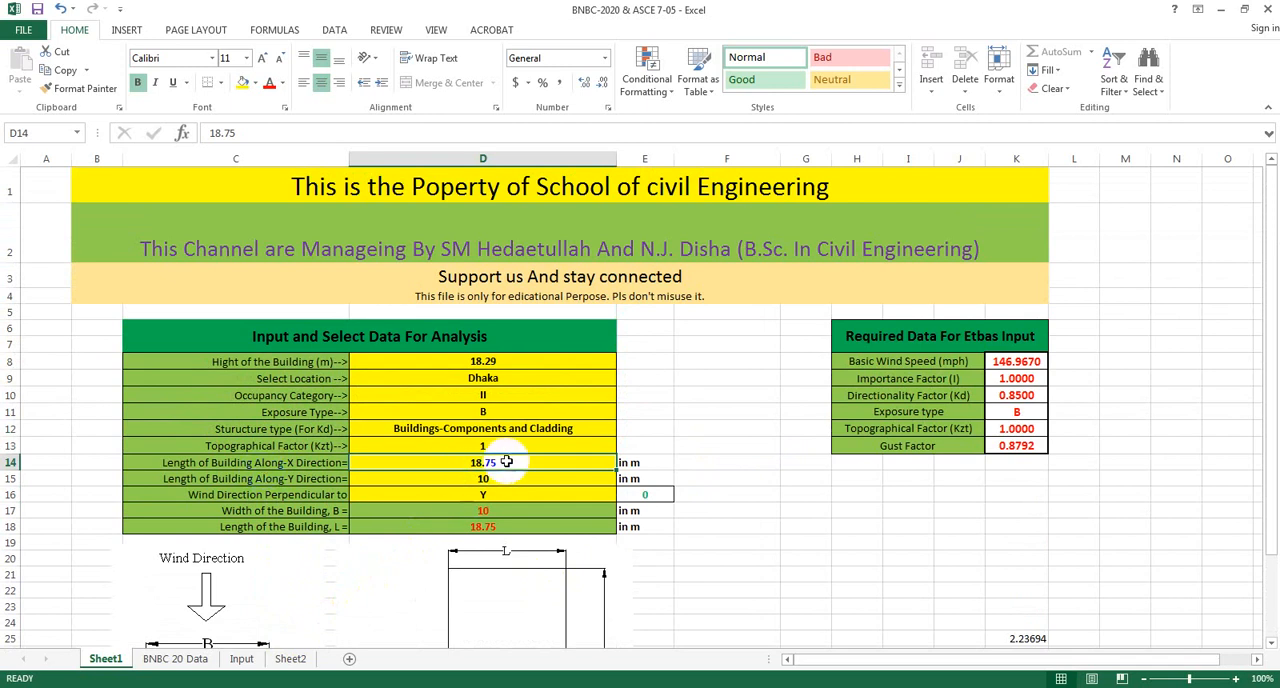
click(506, 478)
click(488, 464)
text(1)
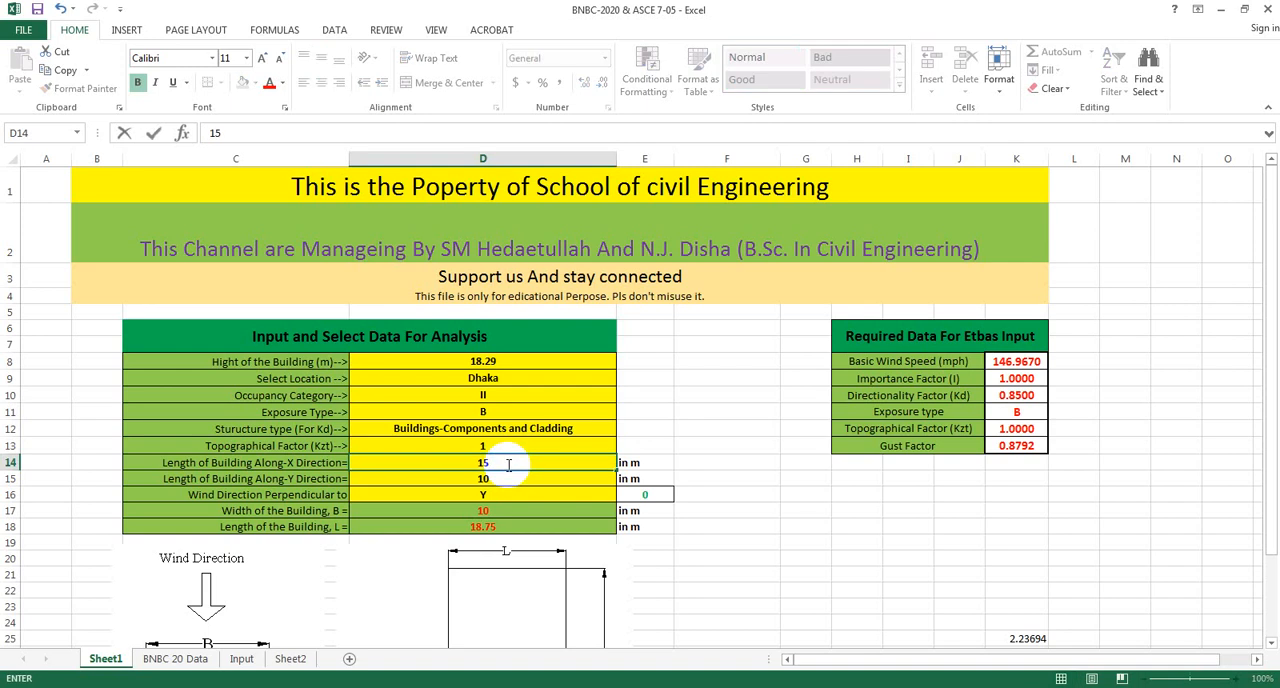
text(5)
key(Return)
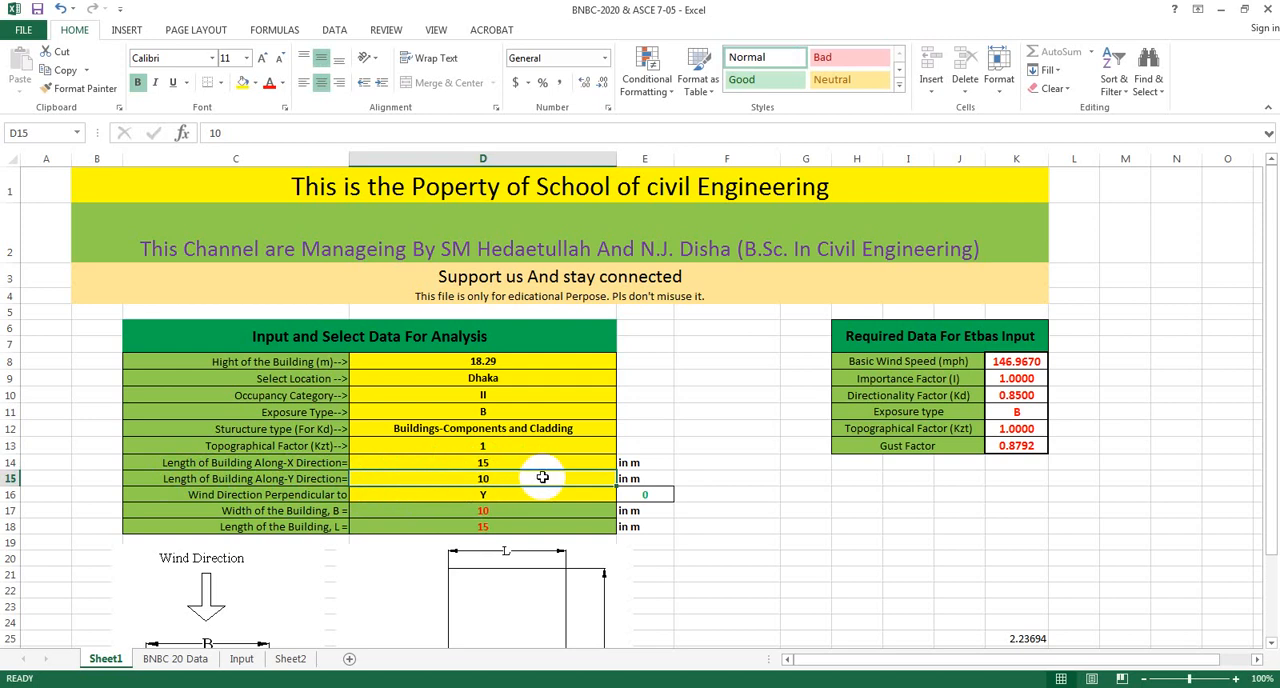
text(1)
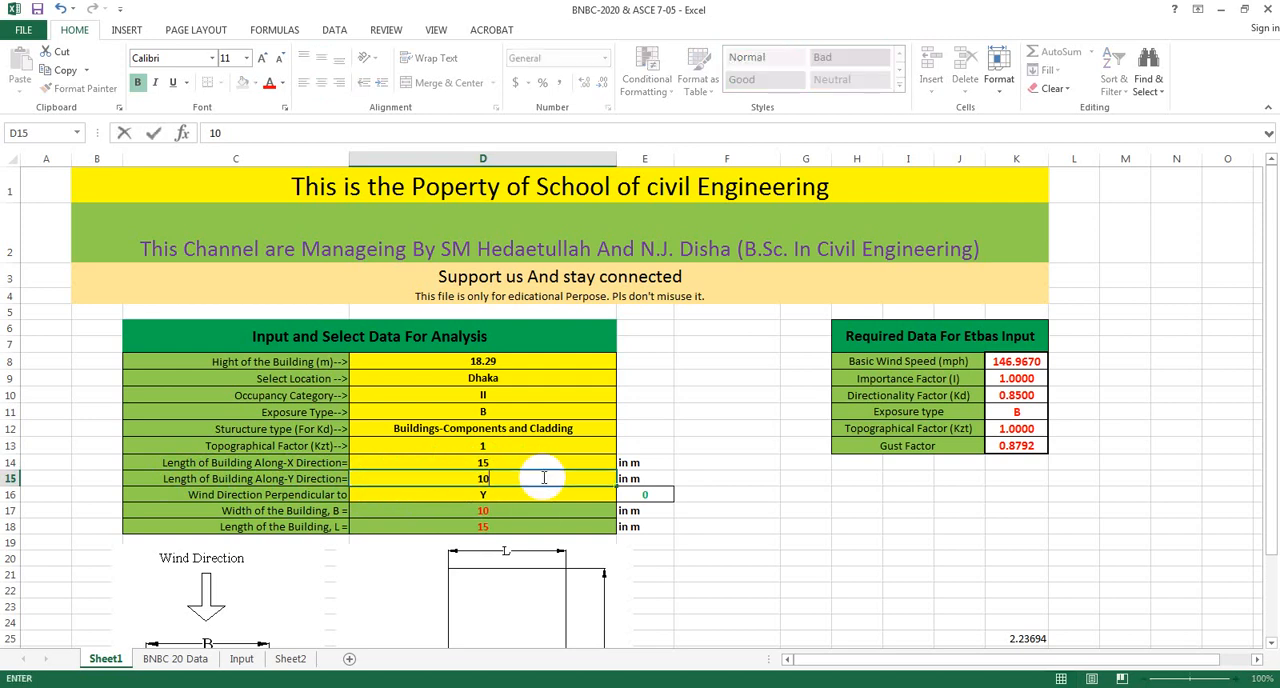
Set the wind direction perpendicular to X and inspect the formula of the linked direction angle cell.
click(514, 492)
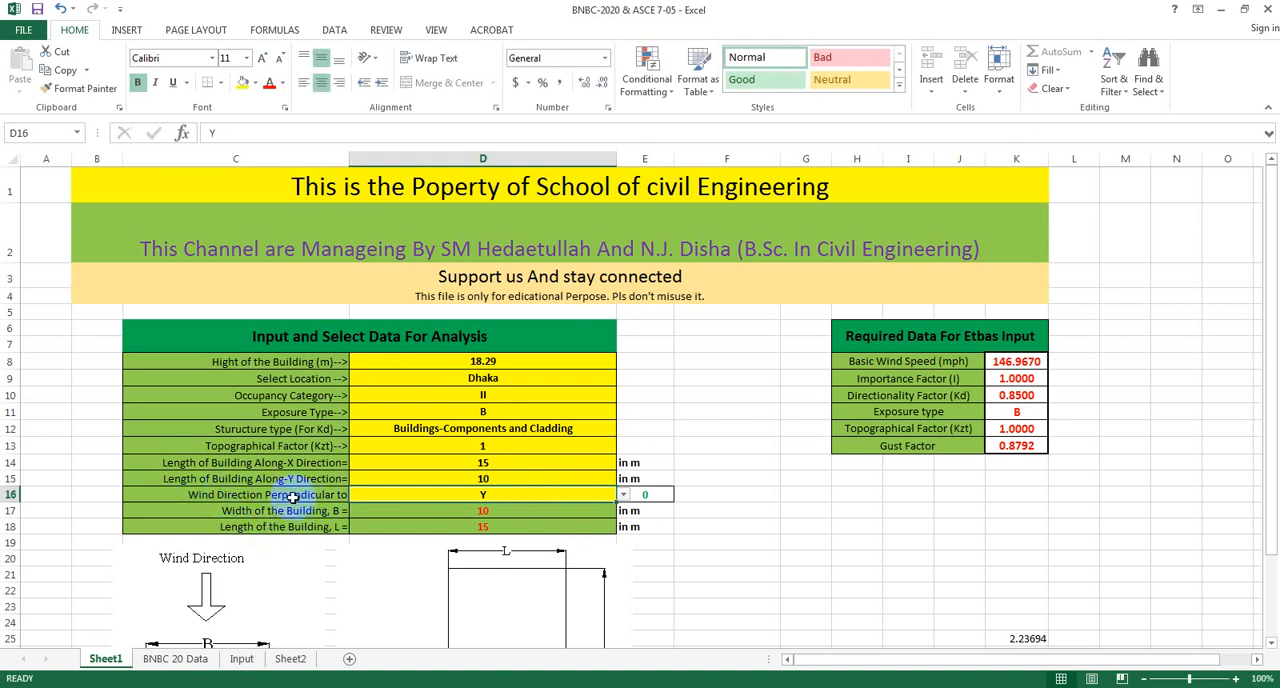
click(622, 495)
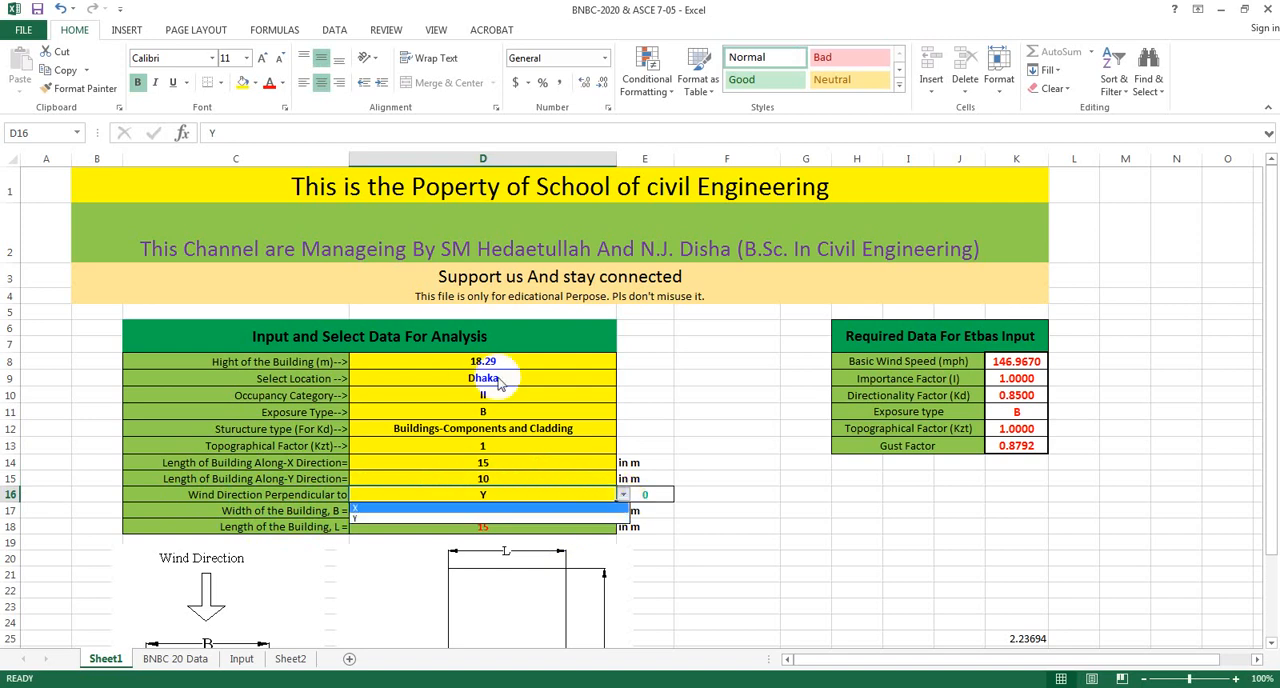
click(403, 519)
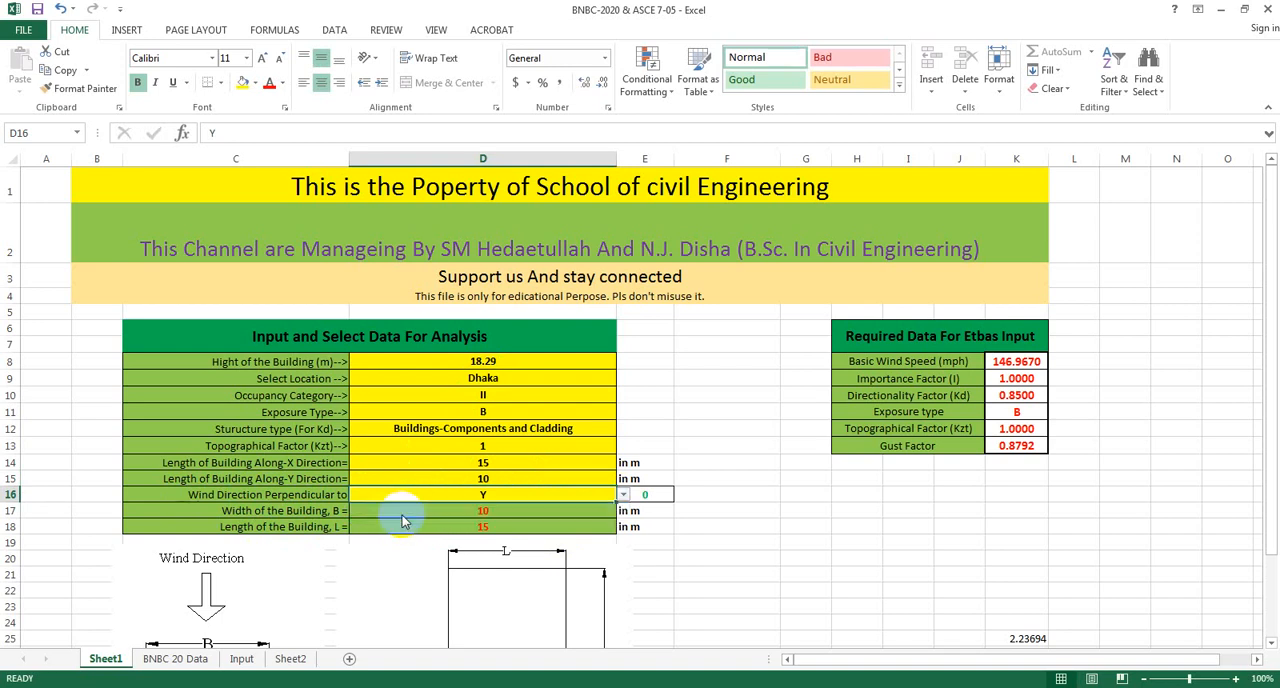
click(623, 496)
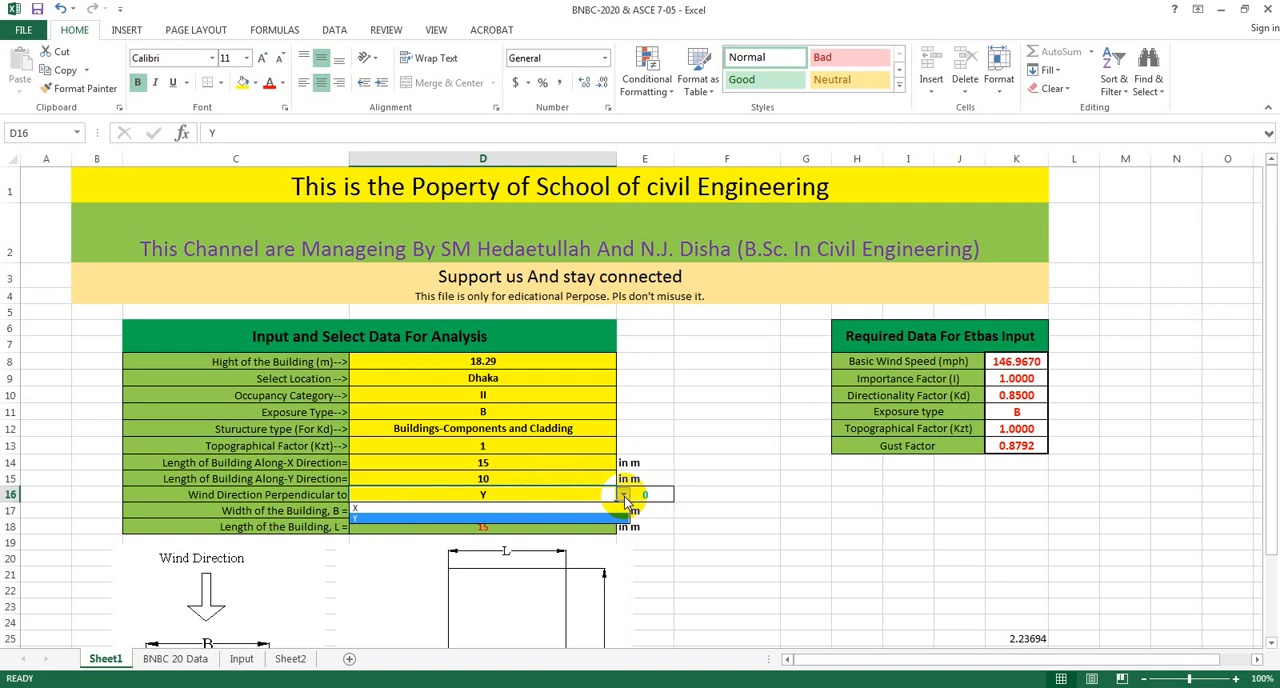
click(408, 510)
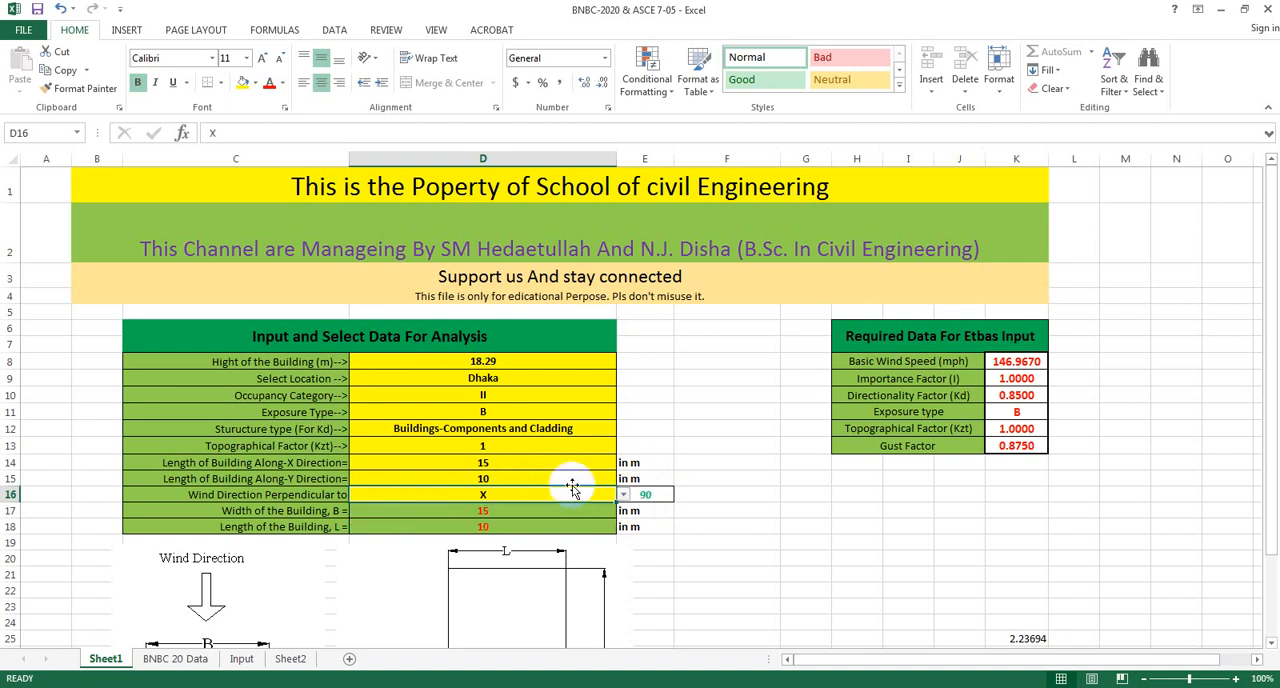
click(648, 497)
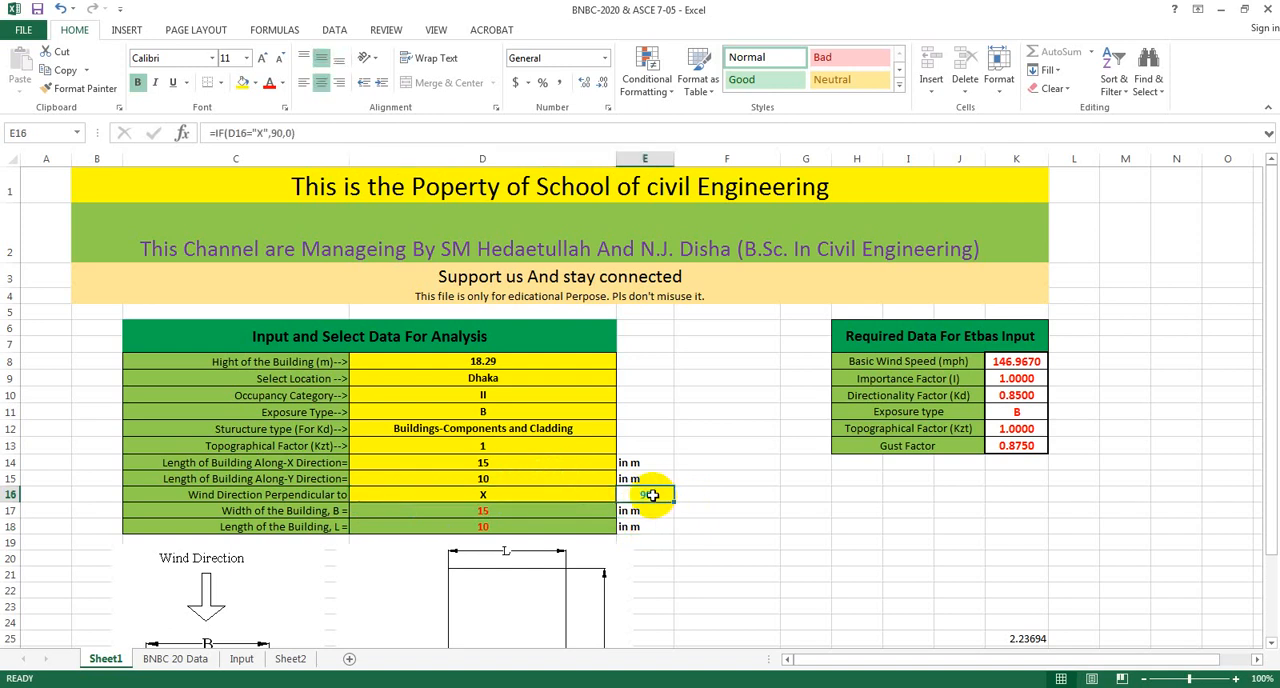
click(733, 570)
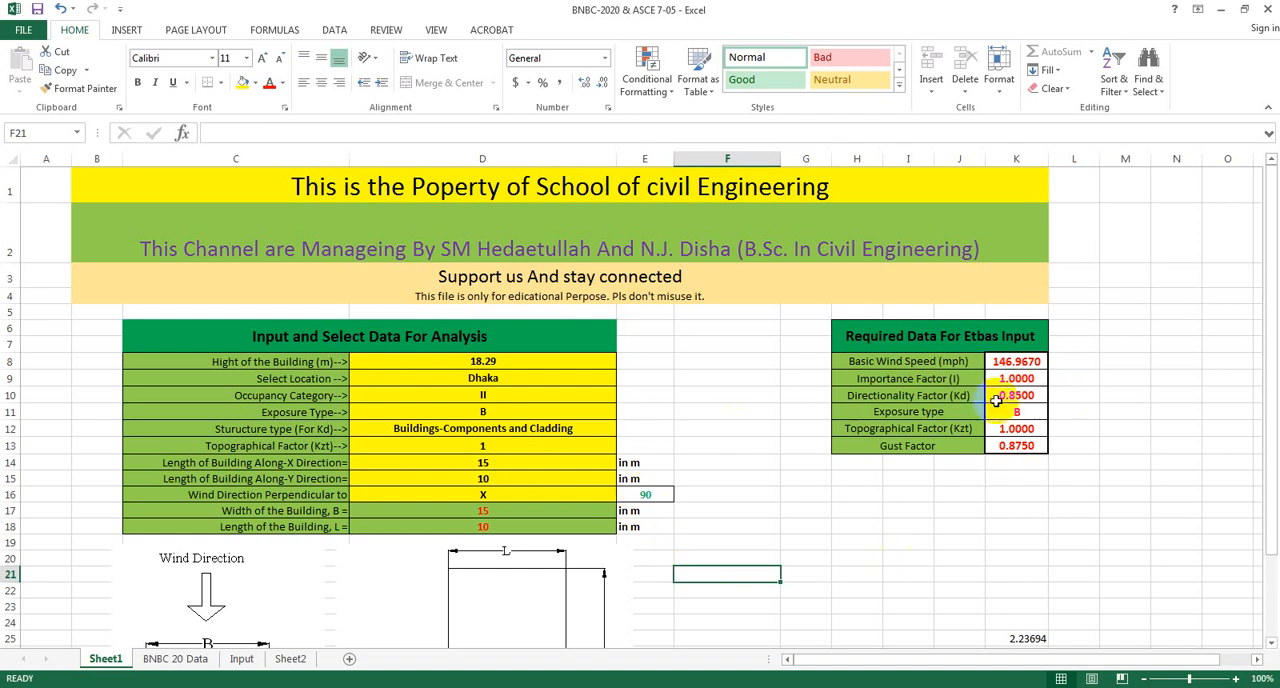
click(975, 572)
scroll(797, 546, down, 3)
scroll(797, 546, down, 3)
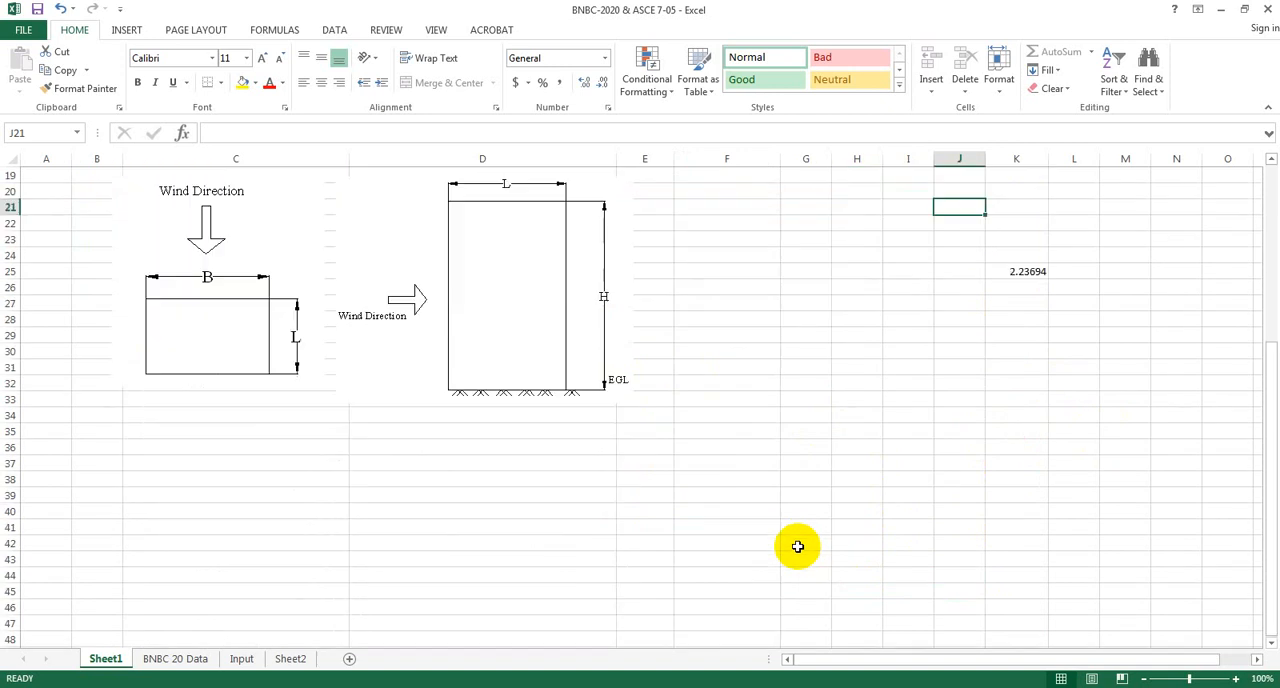
scroll(795, 550, up, 6)
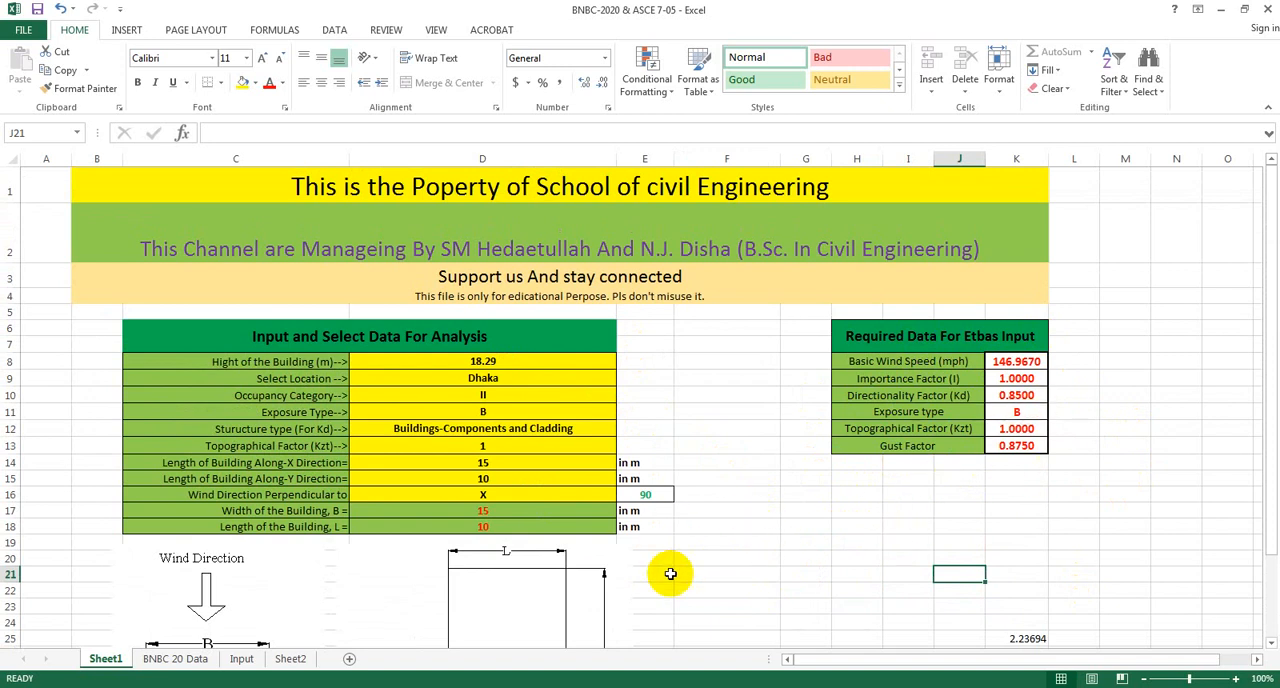
Switch to ETABS and set the ASCE 7-05 wind pressure coefficients to User Specified, with exposure from extents of diaphragms.
click(464, 686)
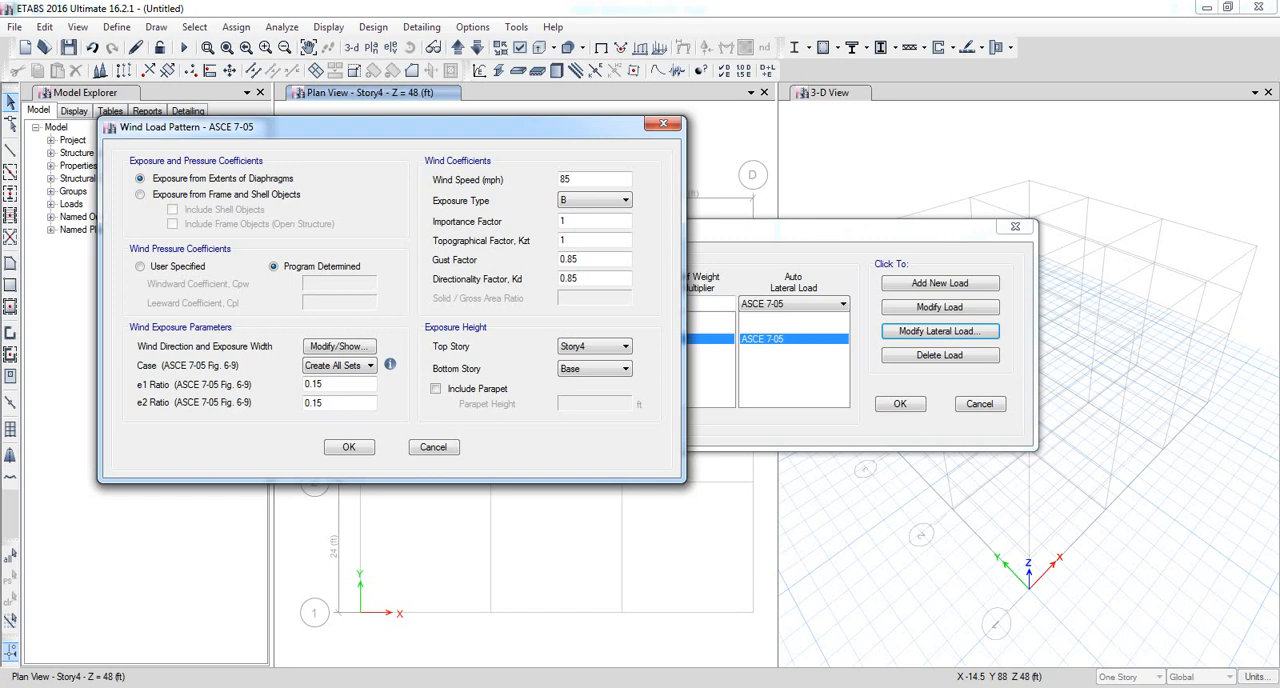
drag(448, 129, 417, 121)
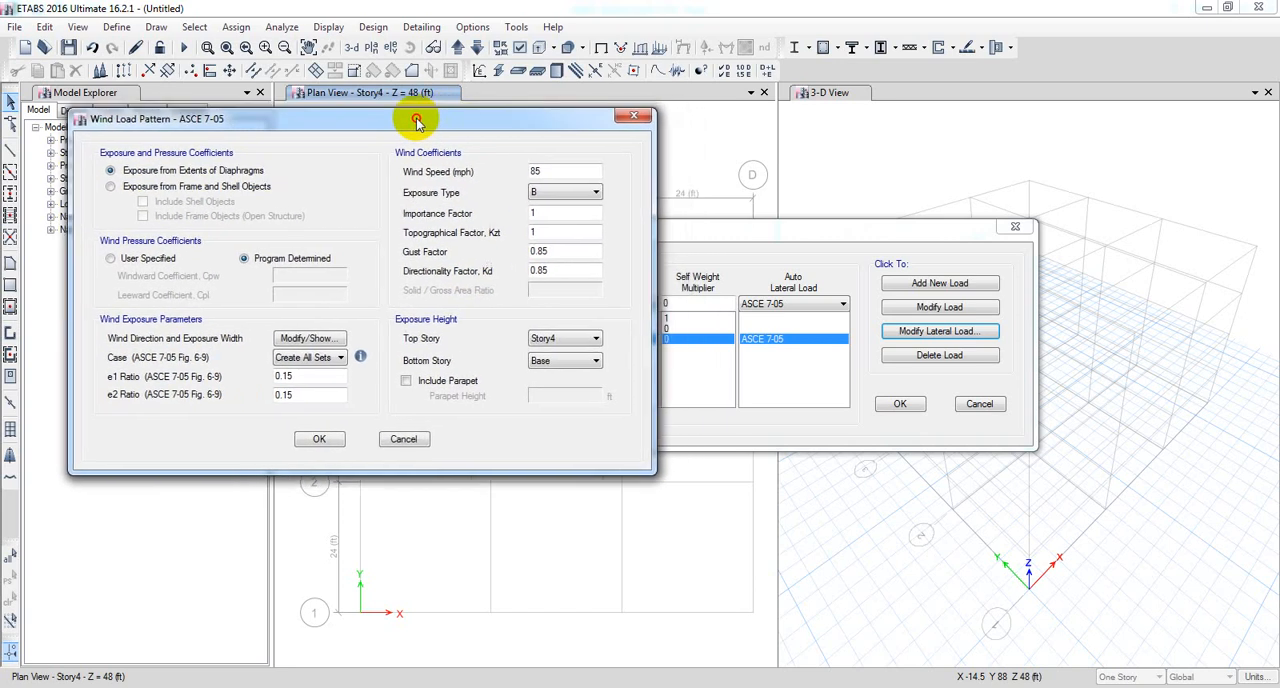
click(318, 395)
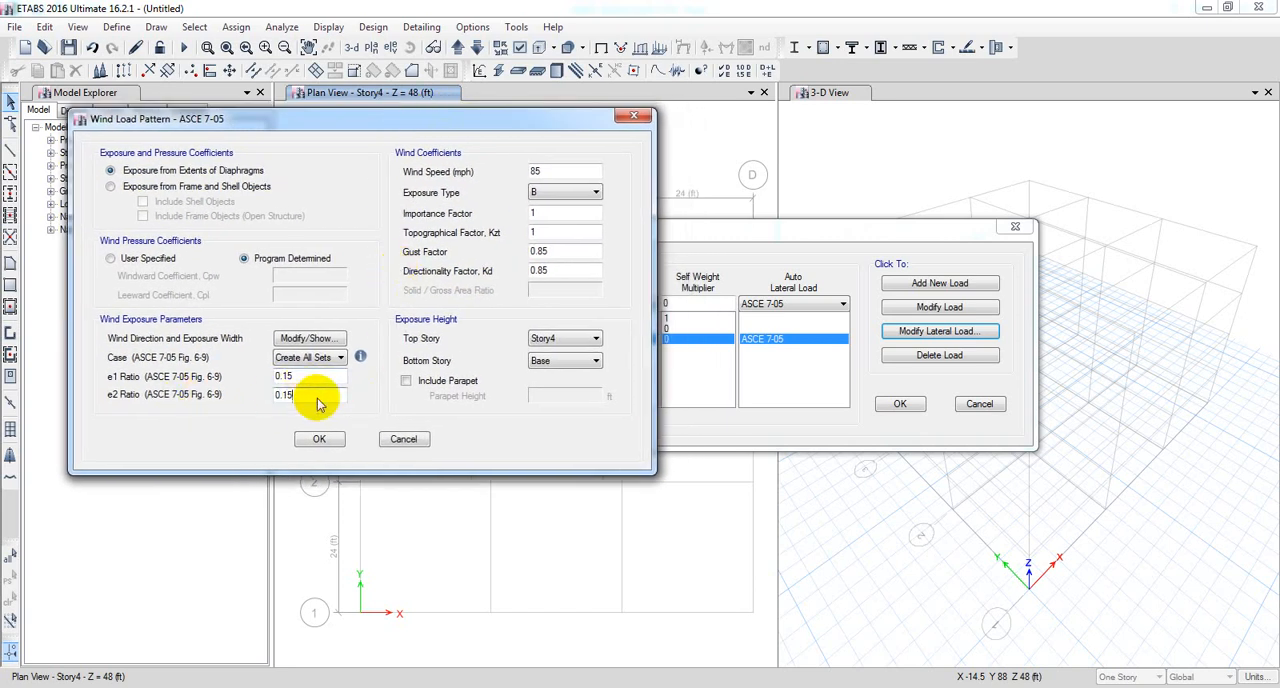
click(111, 259)
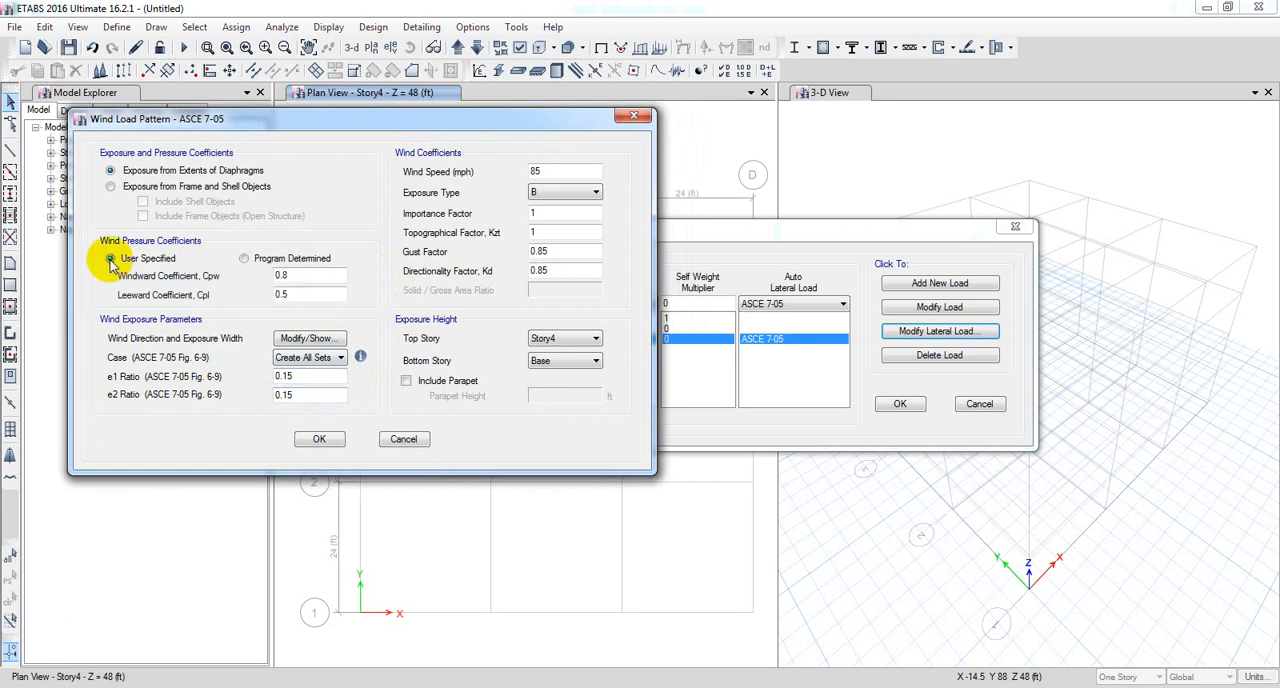
drag(311, 275, 222, 298)
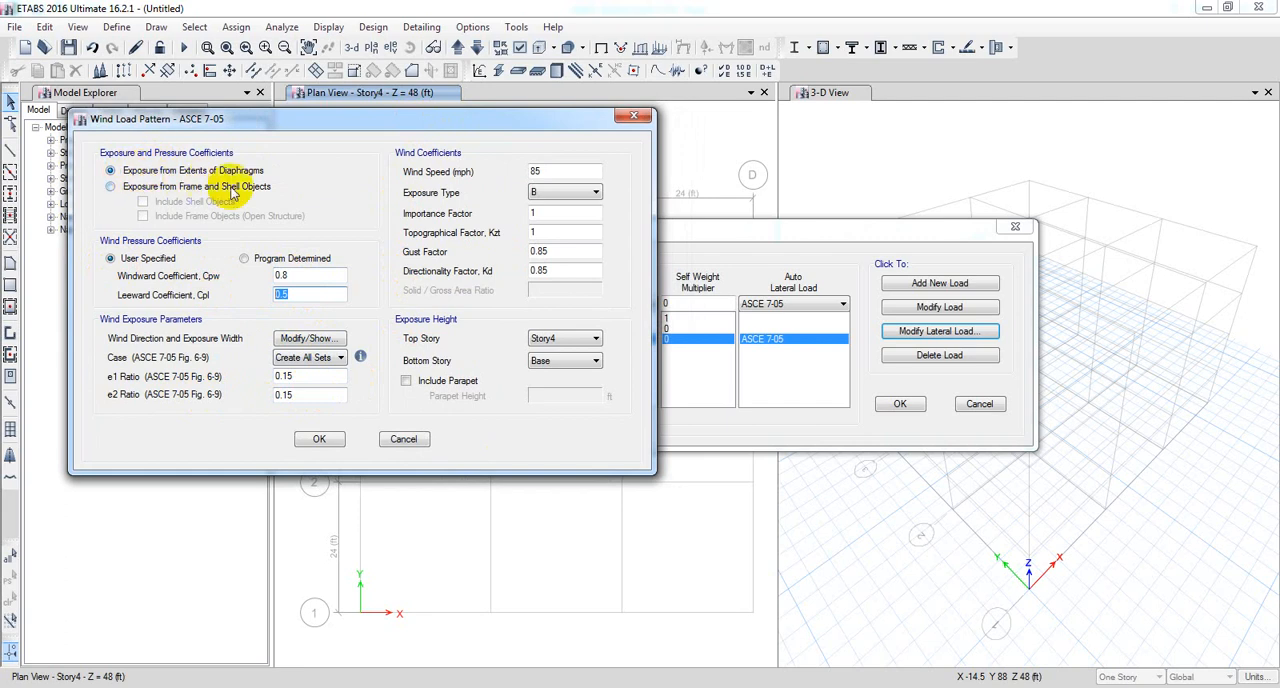
click(110, 187)
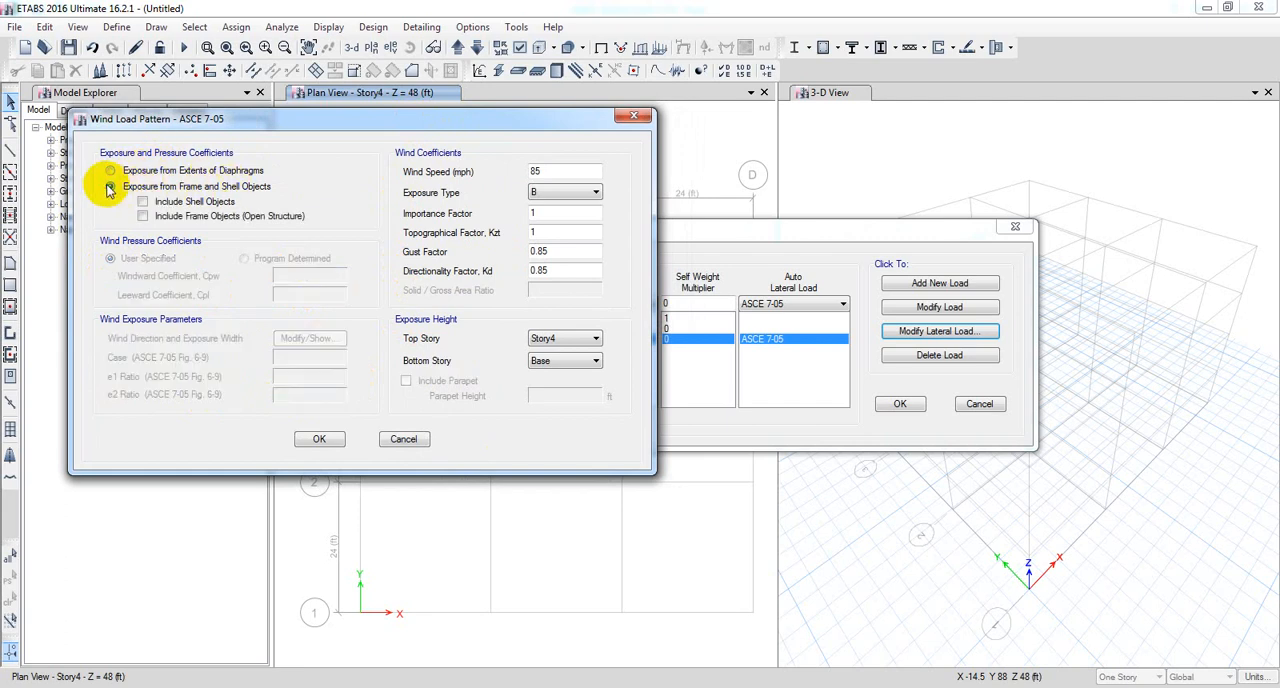
click(110, 172)
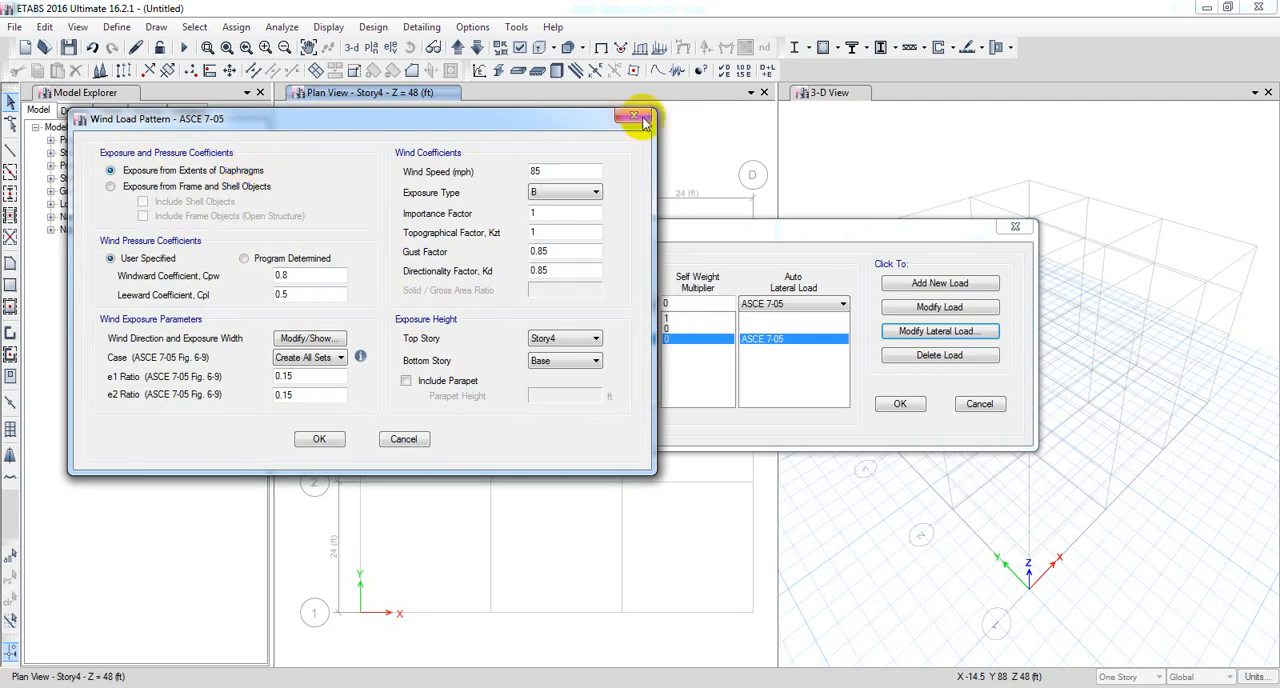
Set the exposure type to C in the wind coefficients of the ASCE 7-05 load pattern.
double_click(556, 171)
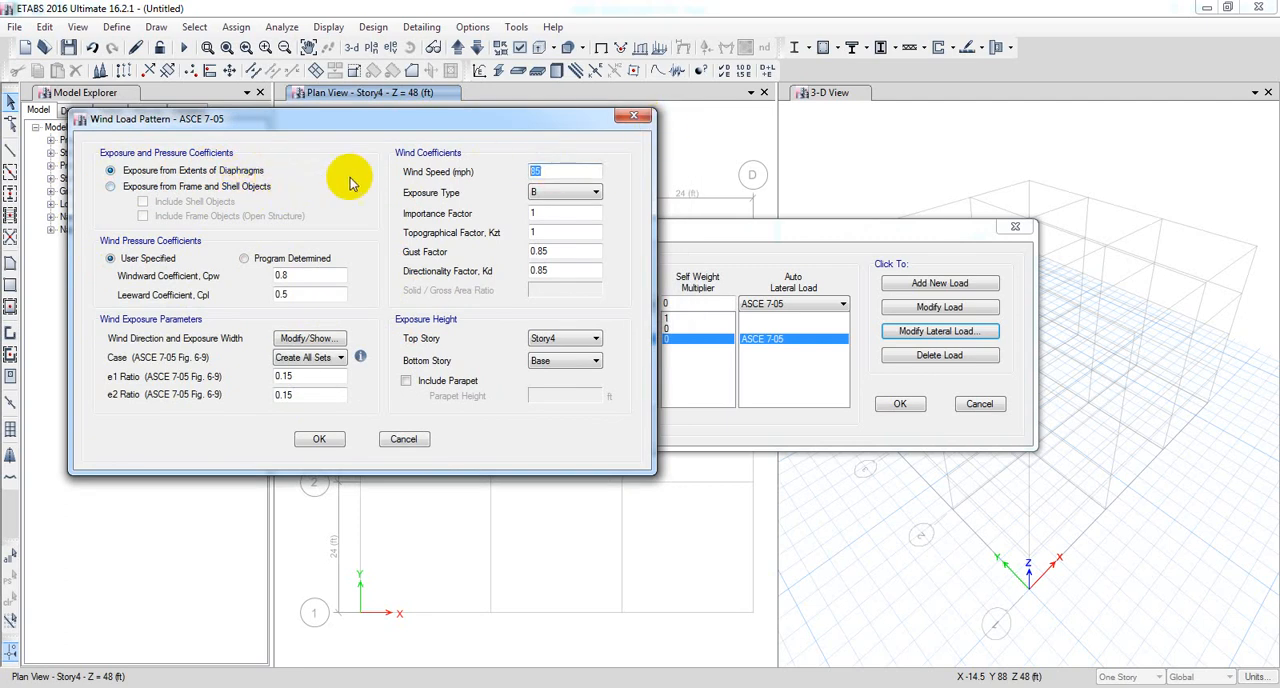
click(560, 193)
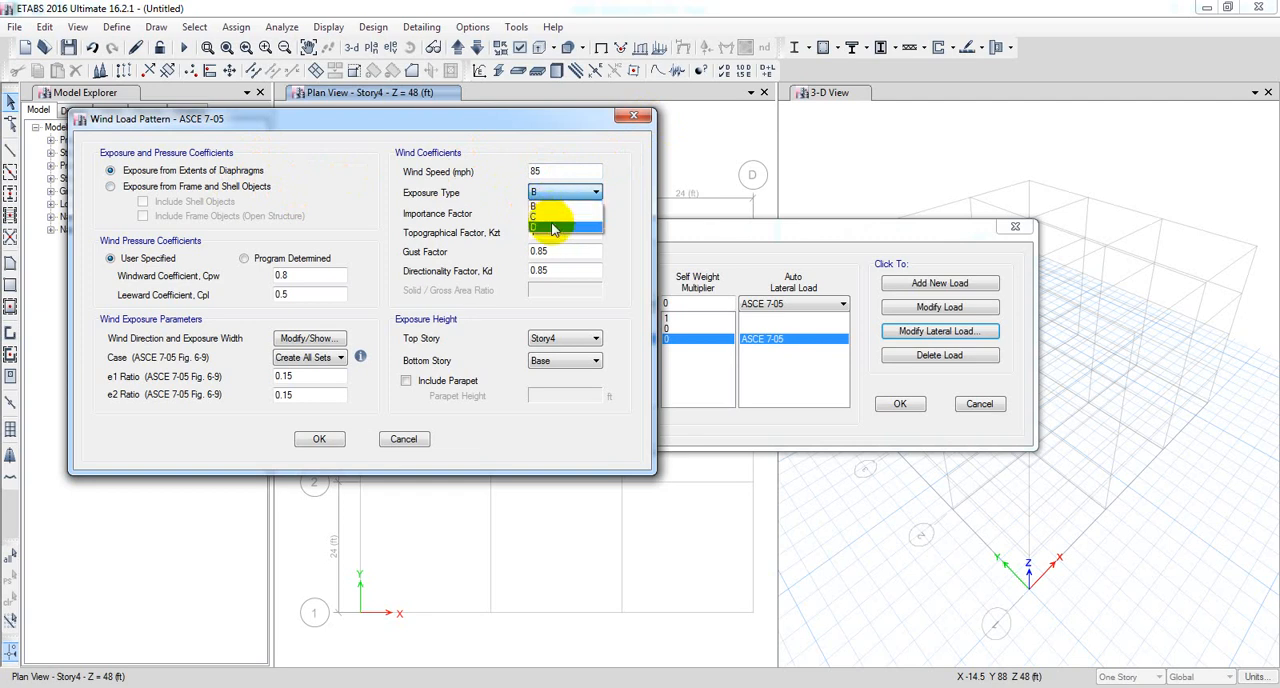
click(548, 217)
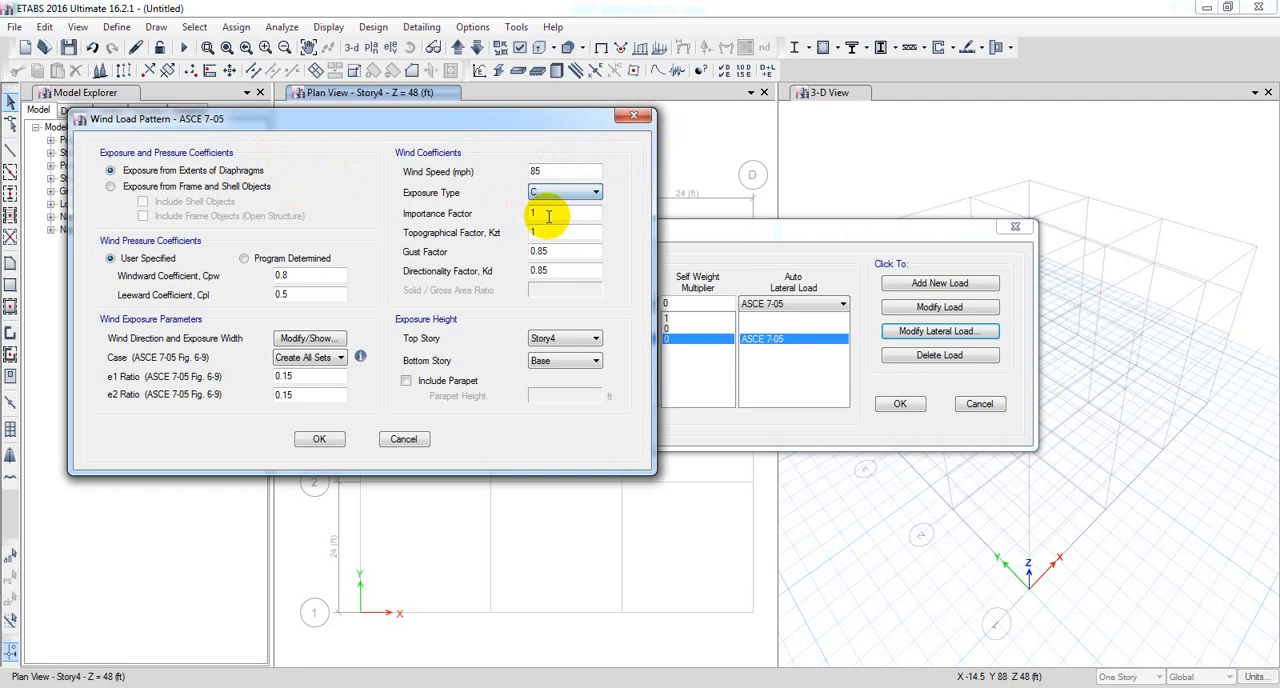
Switch to the Excel spreadsheet and check the importance factor and directionality factor in the required ETABS data table.
double_click(548, 213)
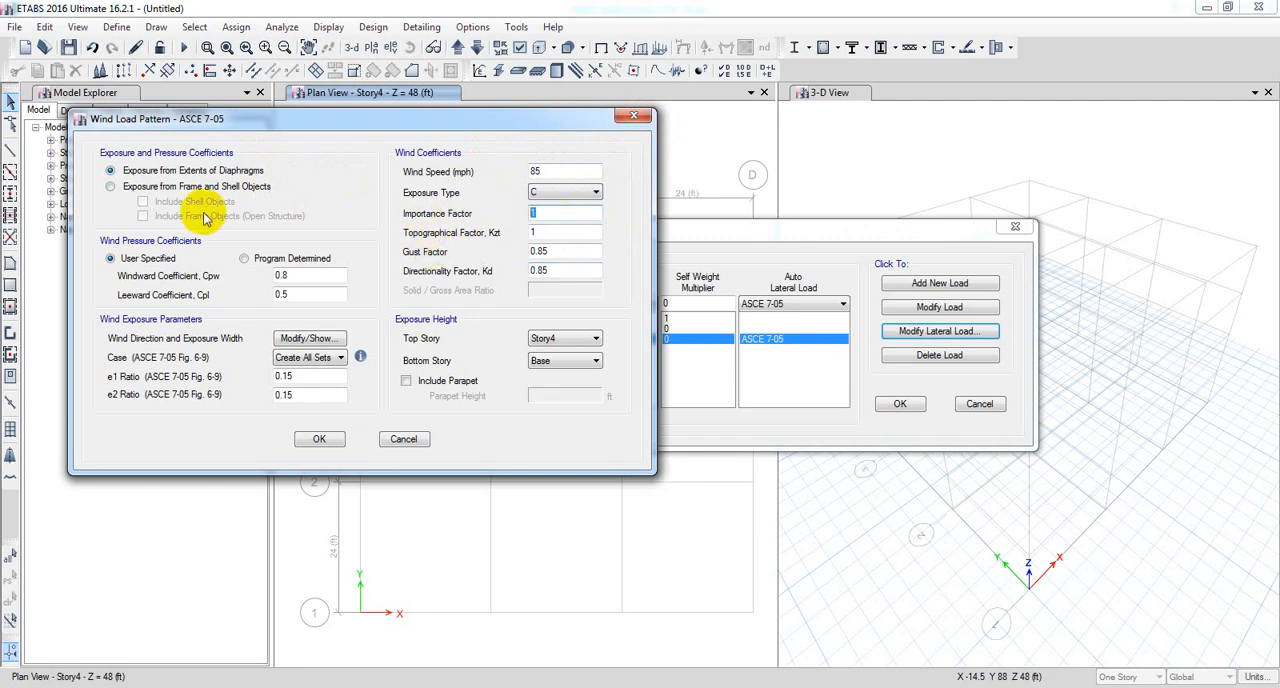
click(431, 687)
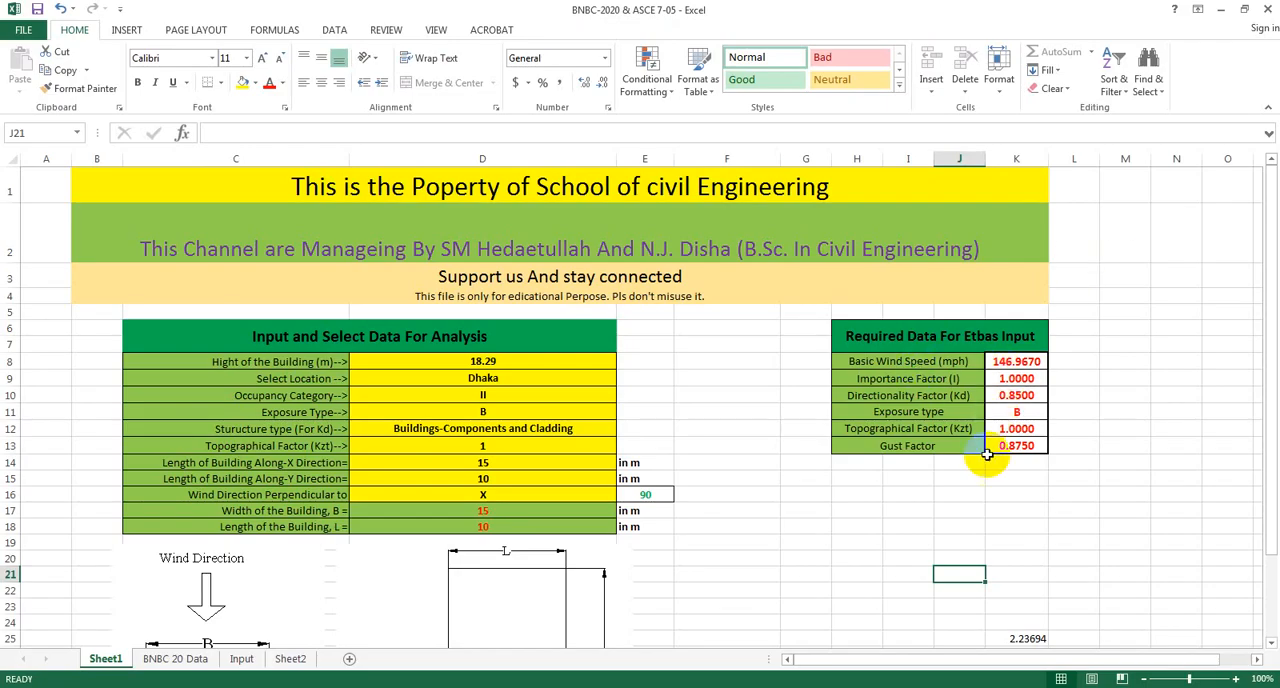
click(1018, 379)
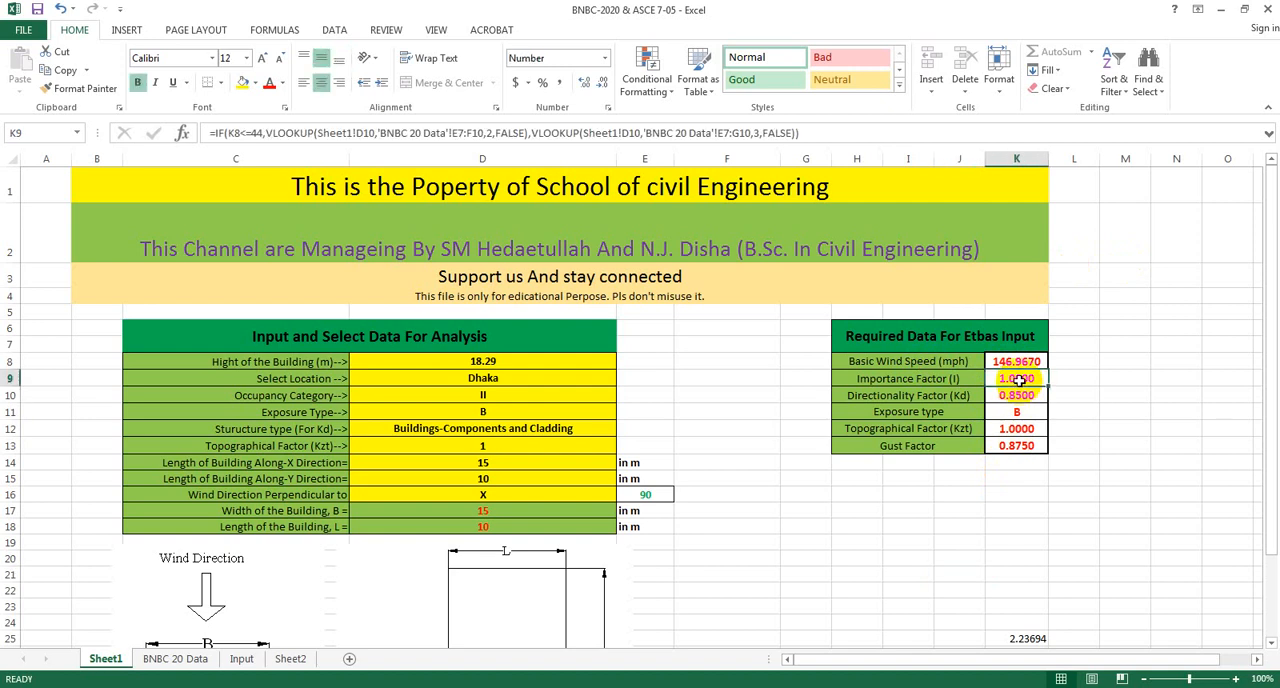
click(1029, 397)
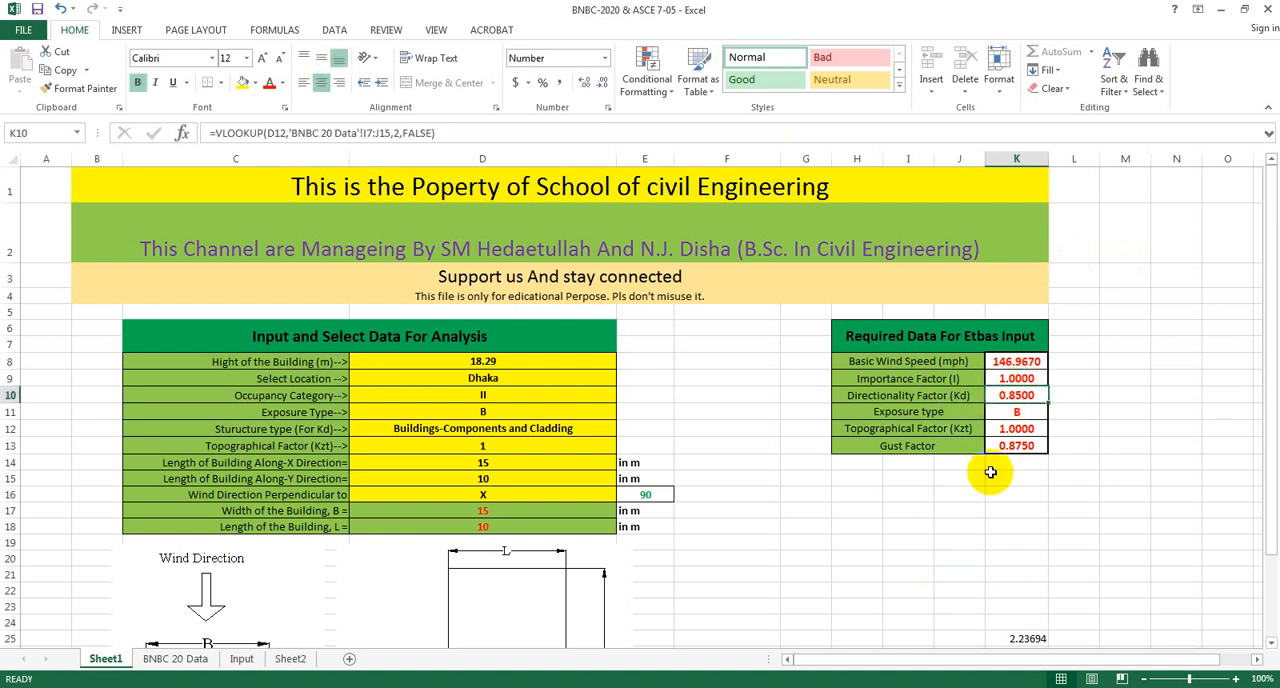
Return to ETABS, review the topographical, gust and directionality factors, and set the exposure height's bottom story to Story1.
click(369, 686)
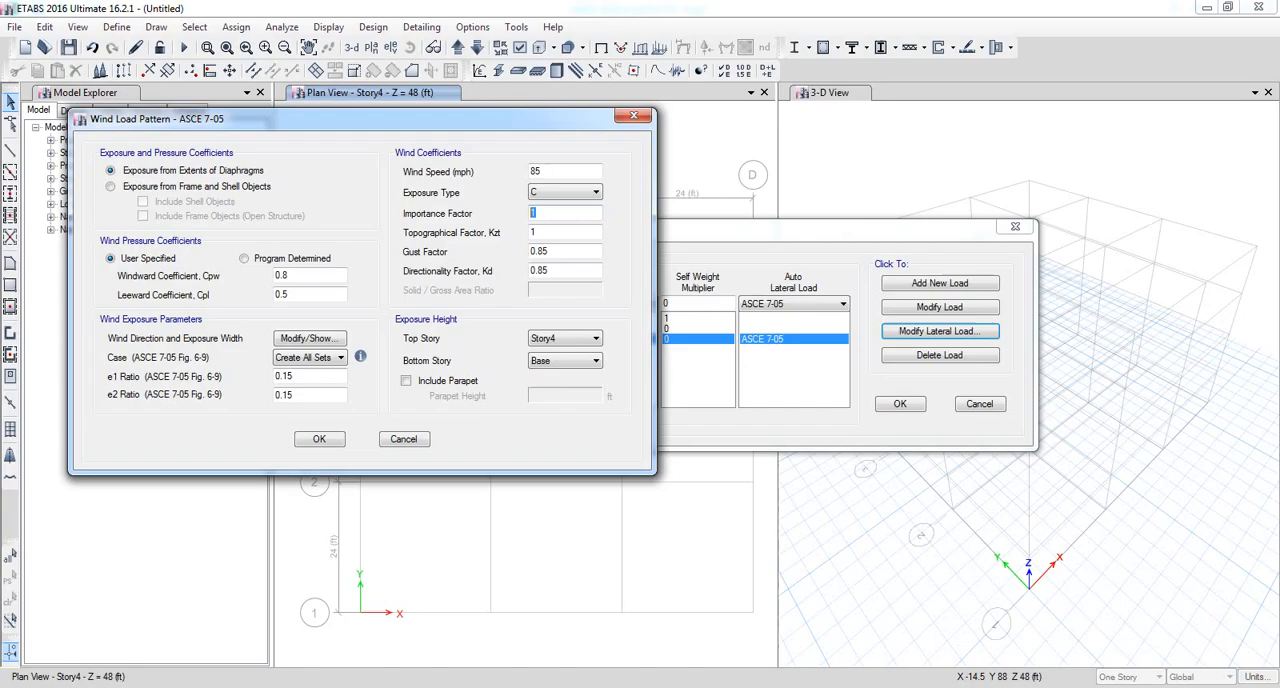
drag(548, 231, 387, 231)
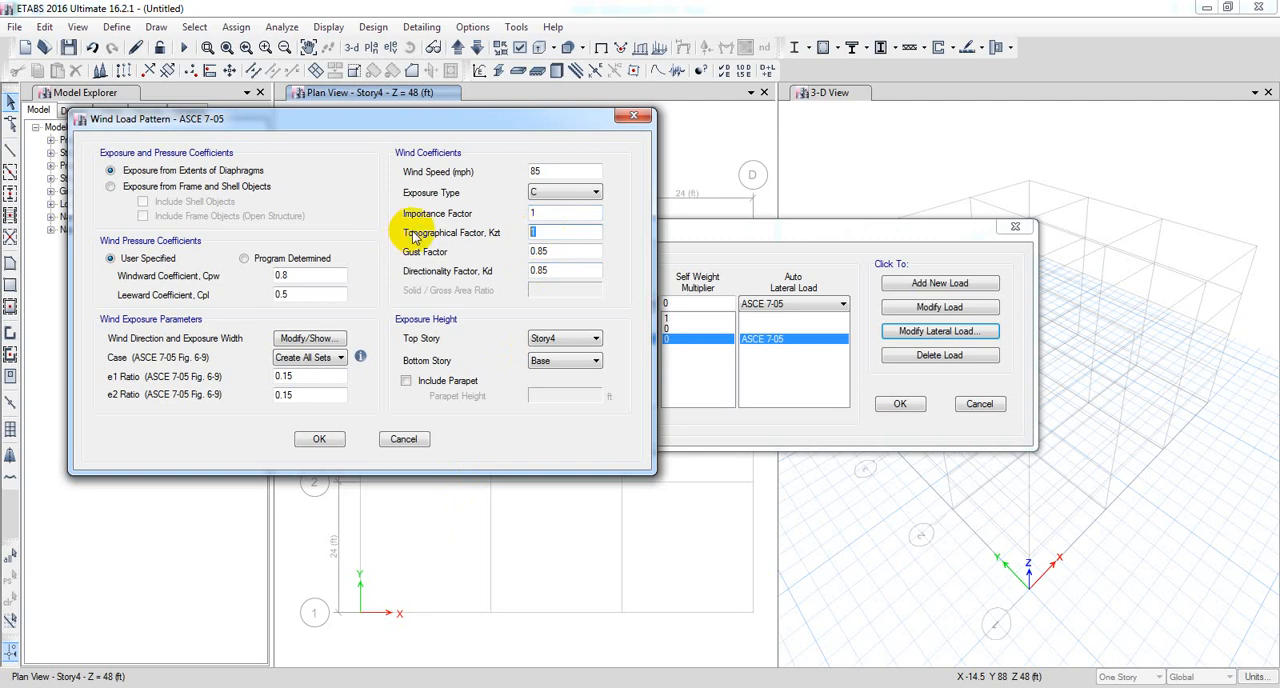
drag(568, 251, 463, 250)
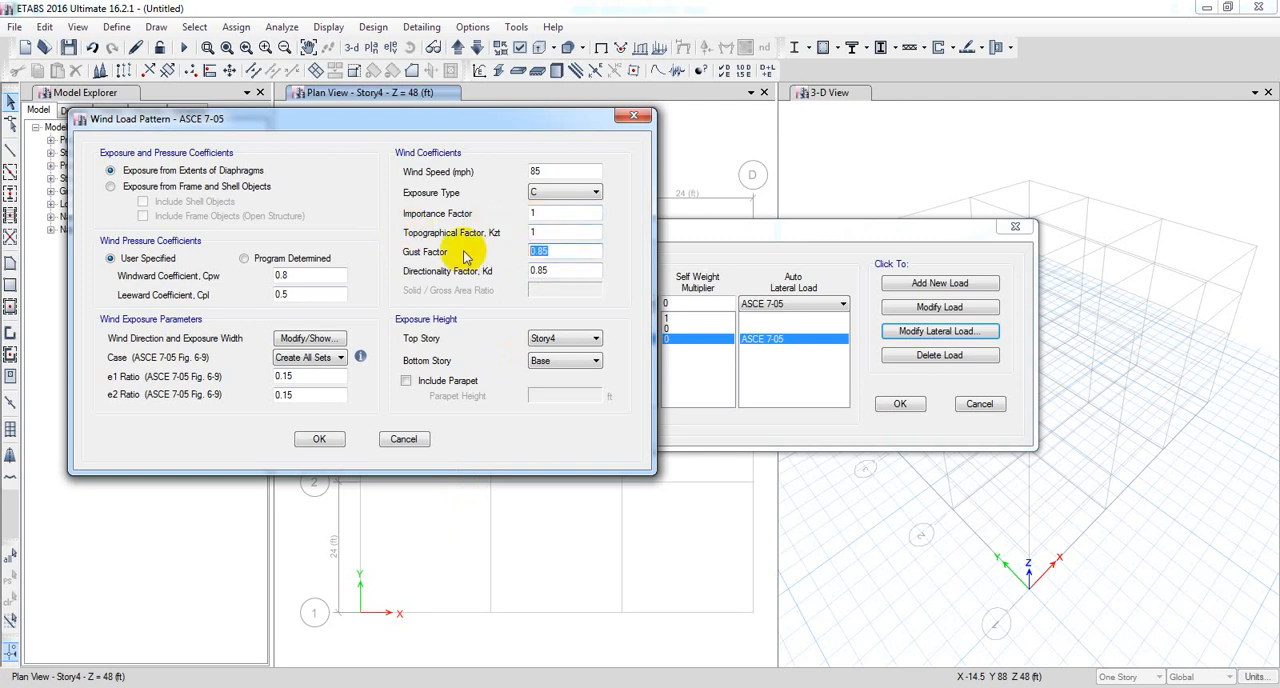
drag(571, 268, 403, 277)
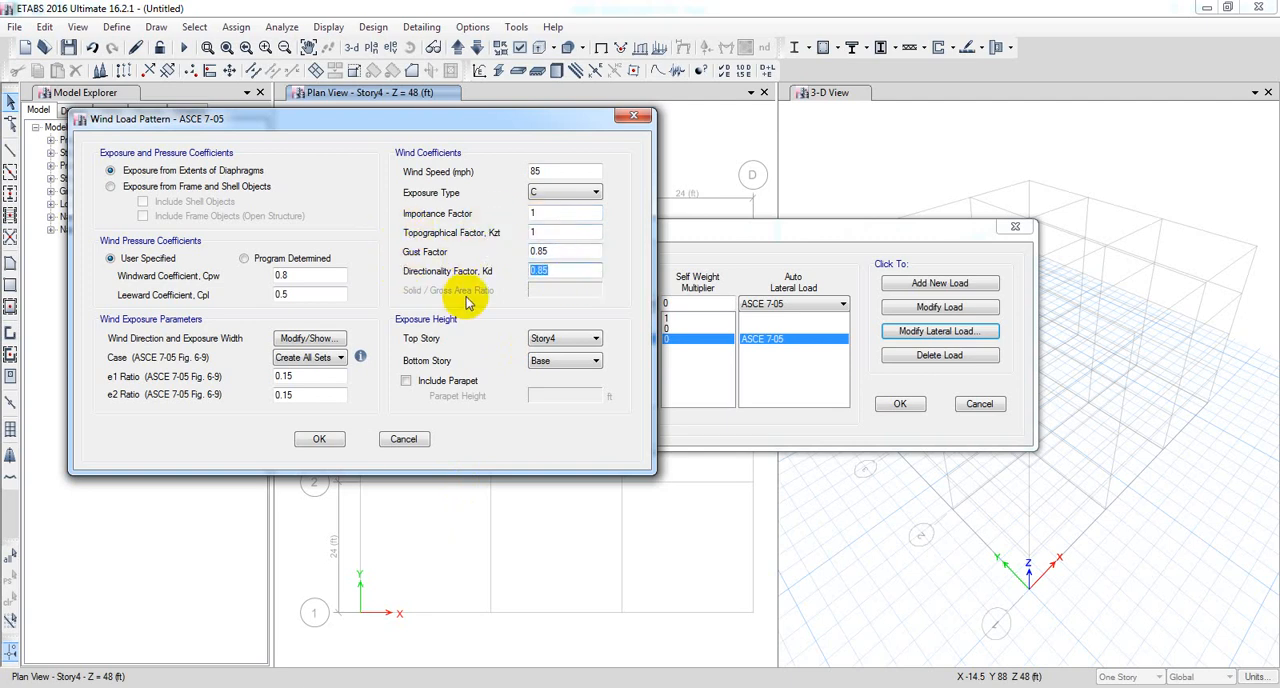
click(570, 361)
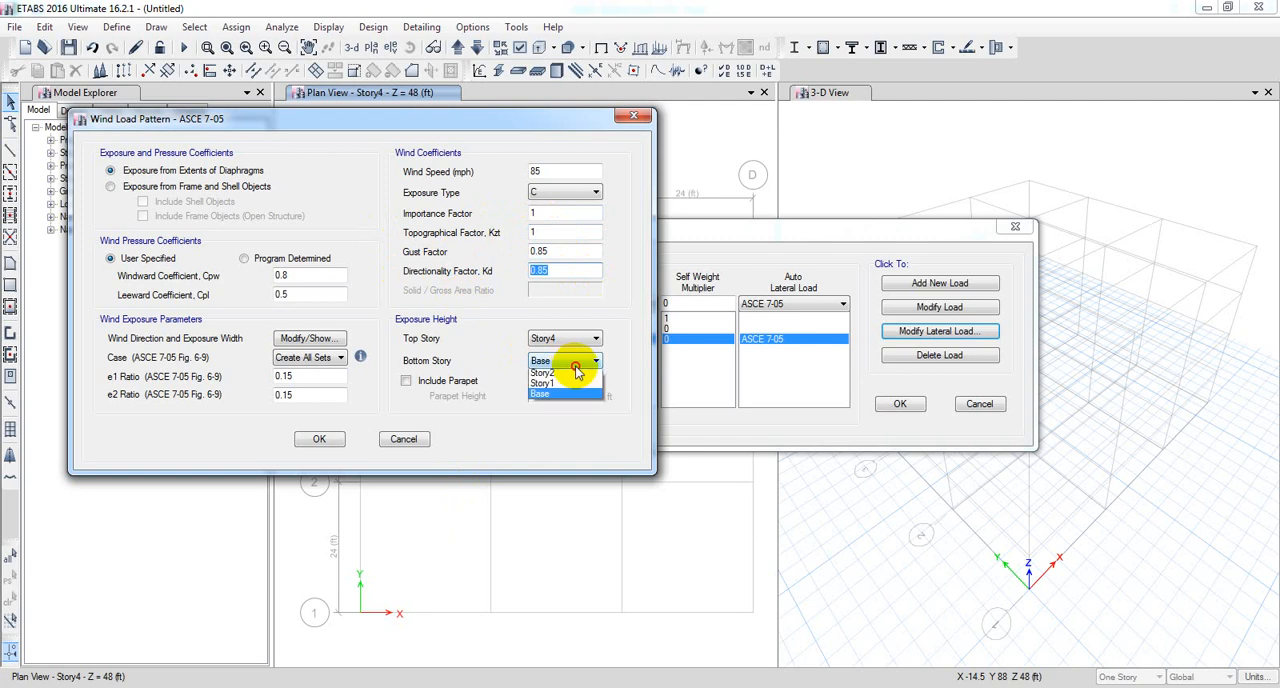
click(562, 408)
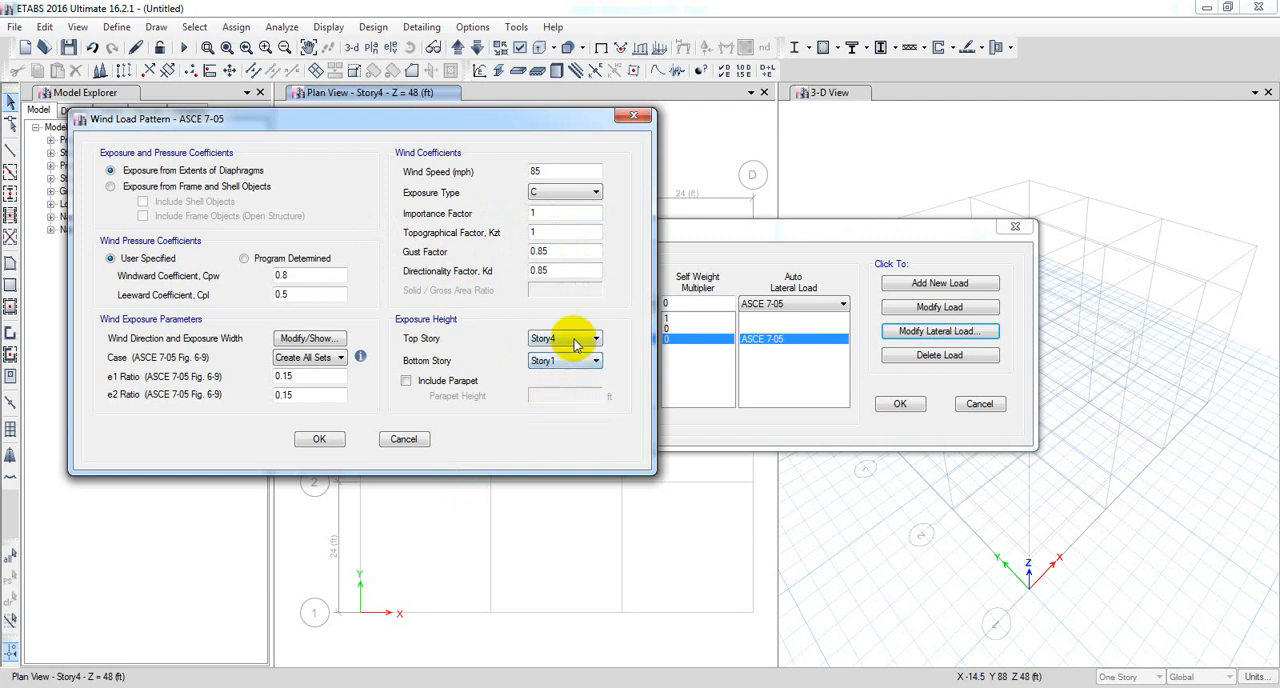
Choose Story4 as the exposure height's top story, try a 90-degree wind direction angle, and discard the wind load pattern edits.
click(580, 340)
click(575, 354)
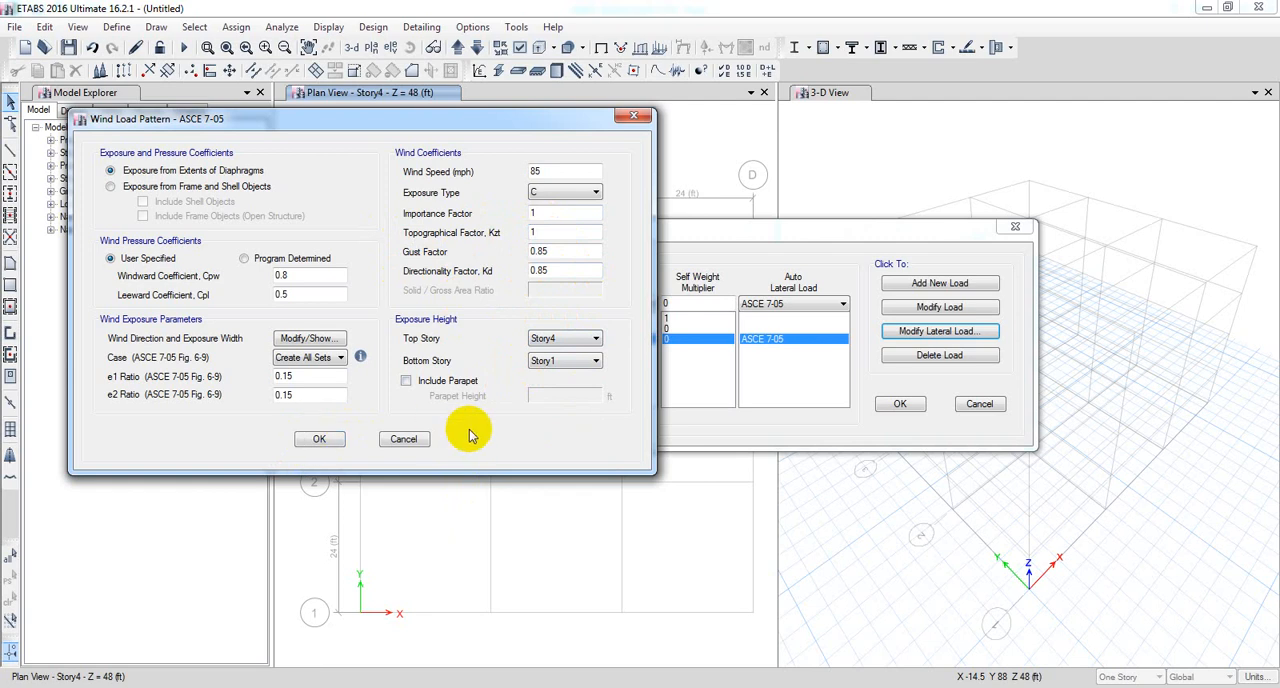
click(318, 340)
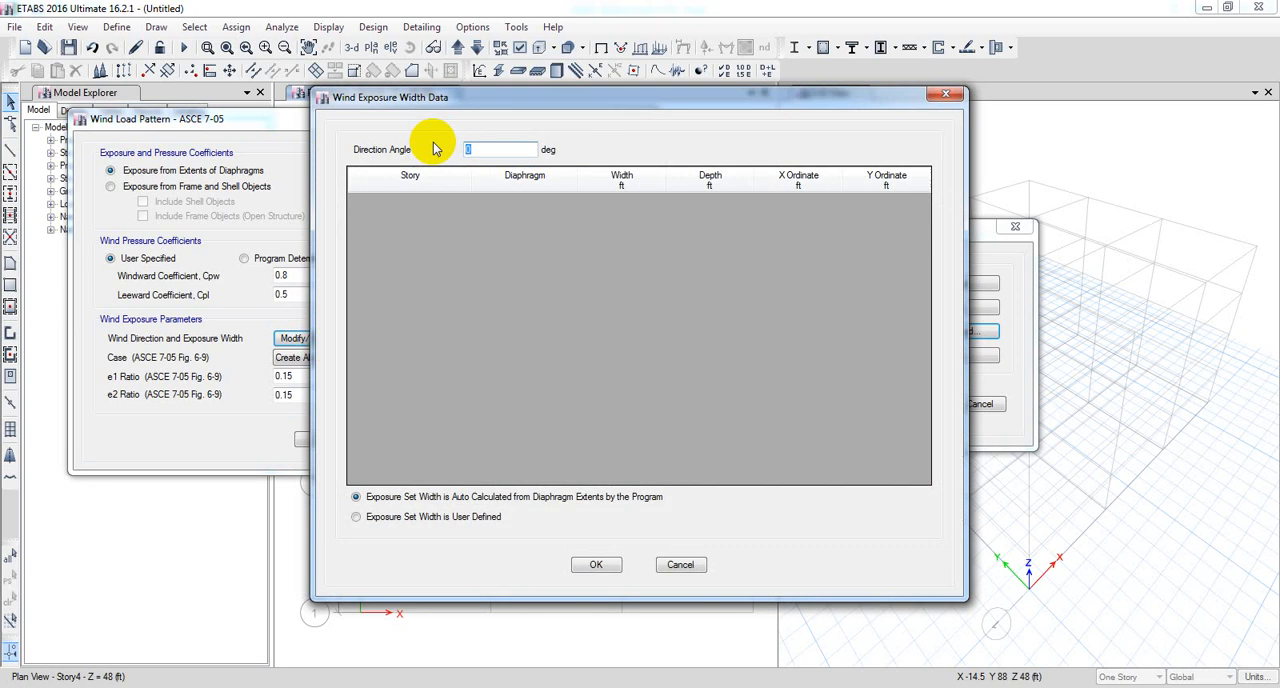
double_click(487, 150)
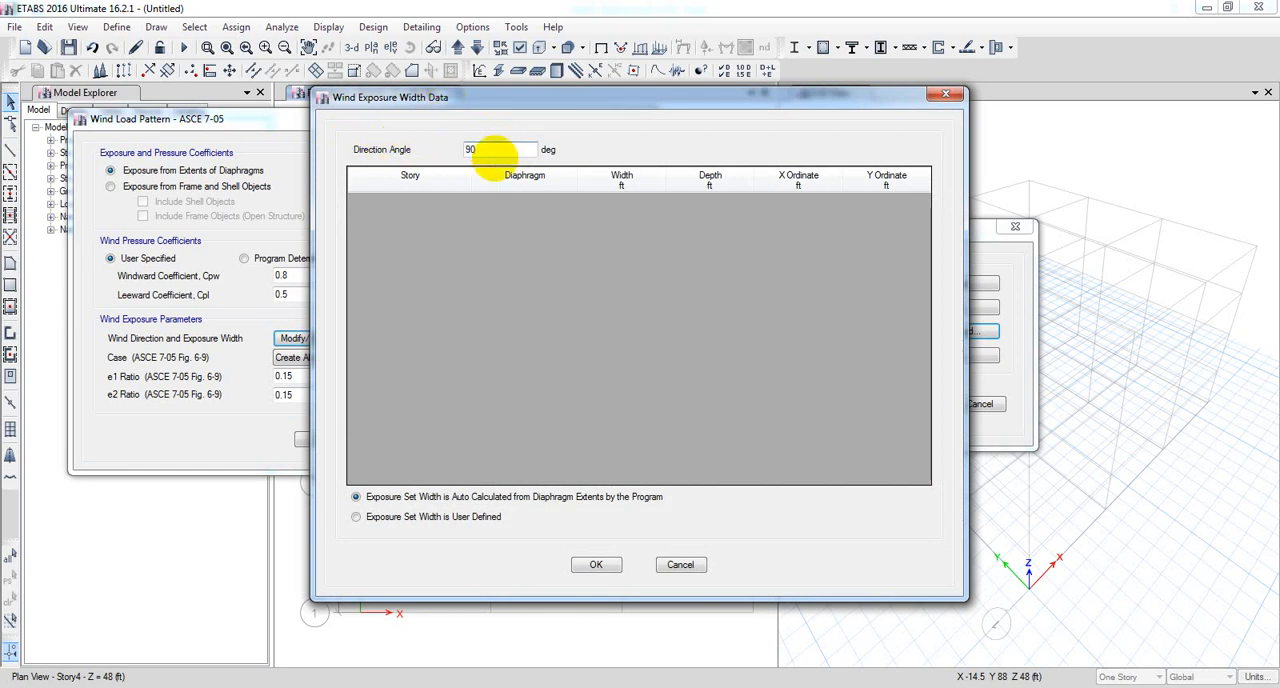
click(680, 566)
click(403, 441)
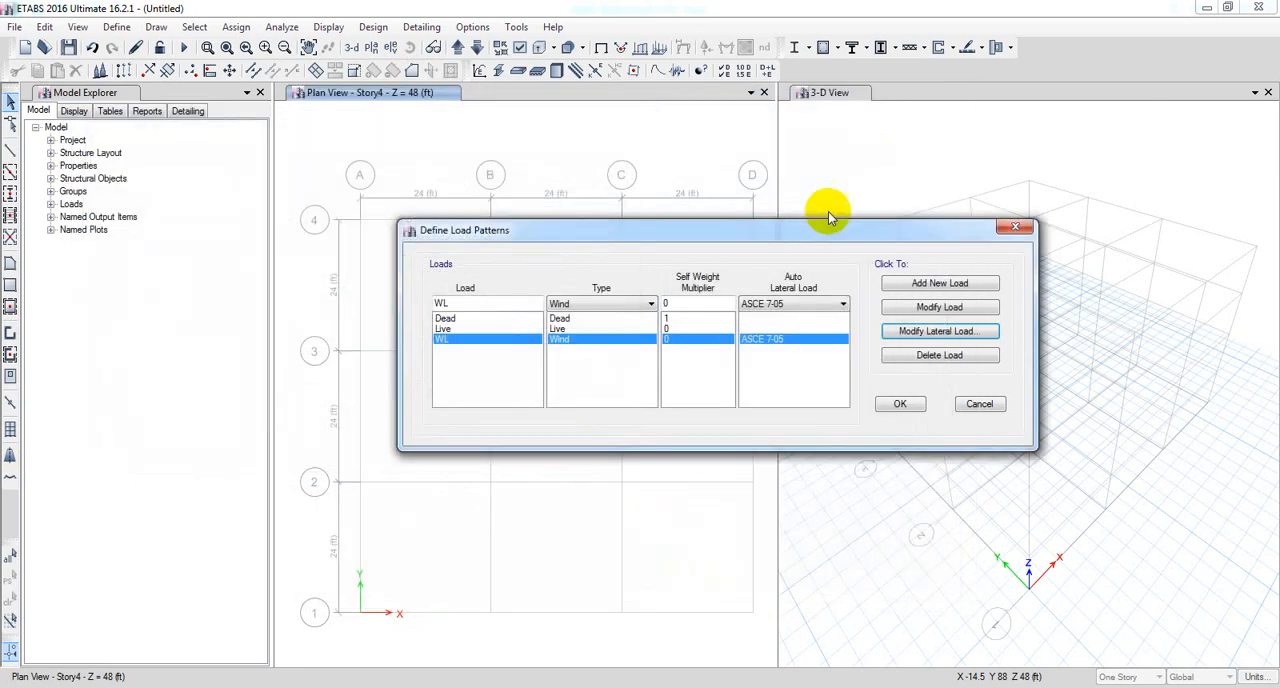
Close the load pattern definitions and exit ETABS without saving the model changes.
drag(823, 226, 662, 228)
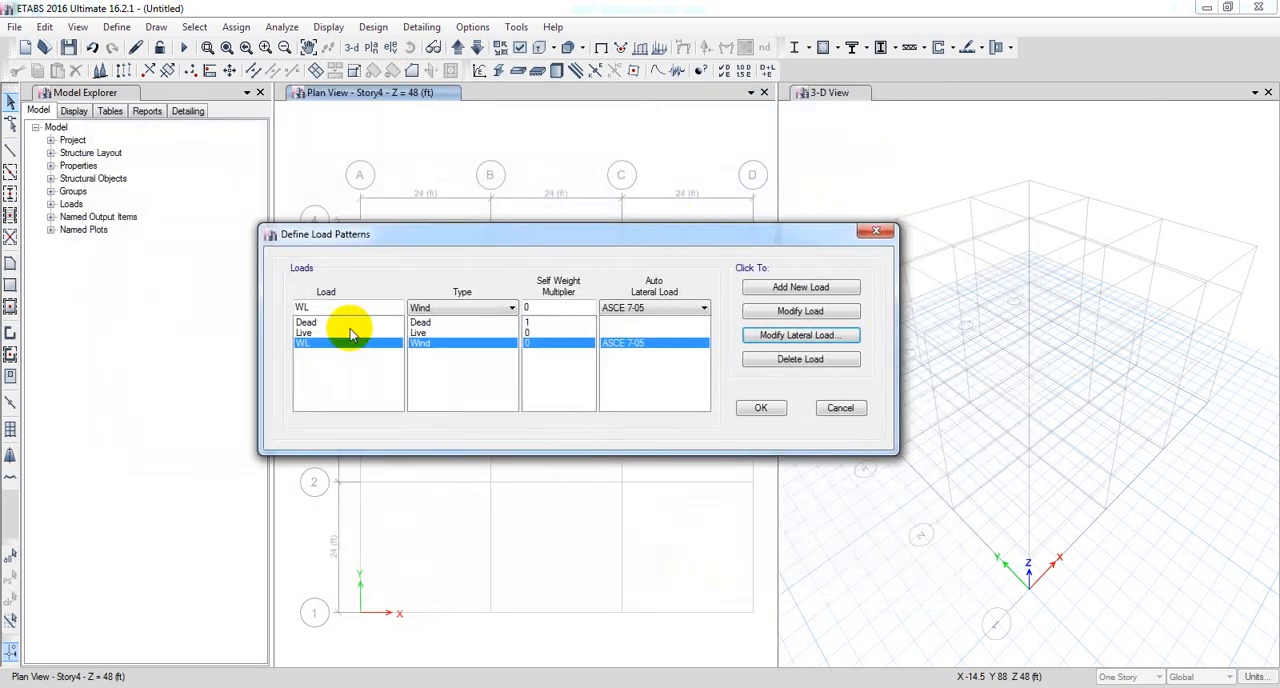
click(872, 238)
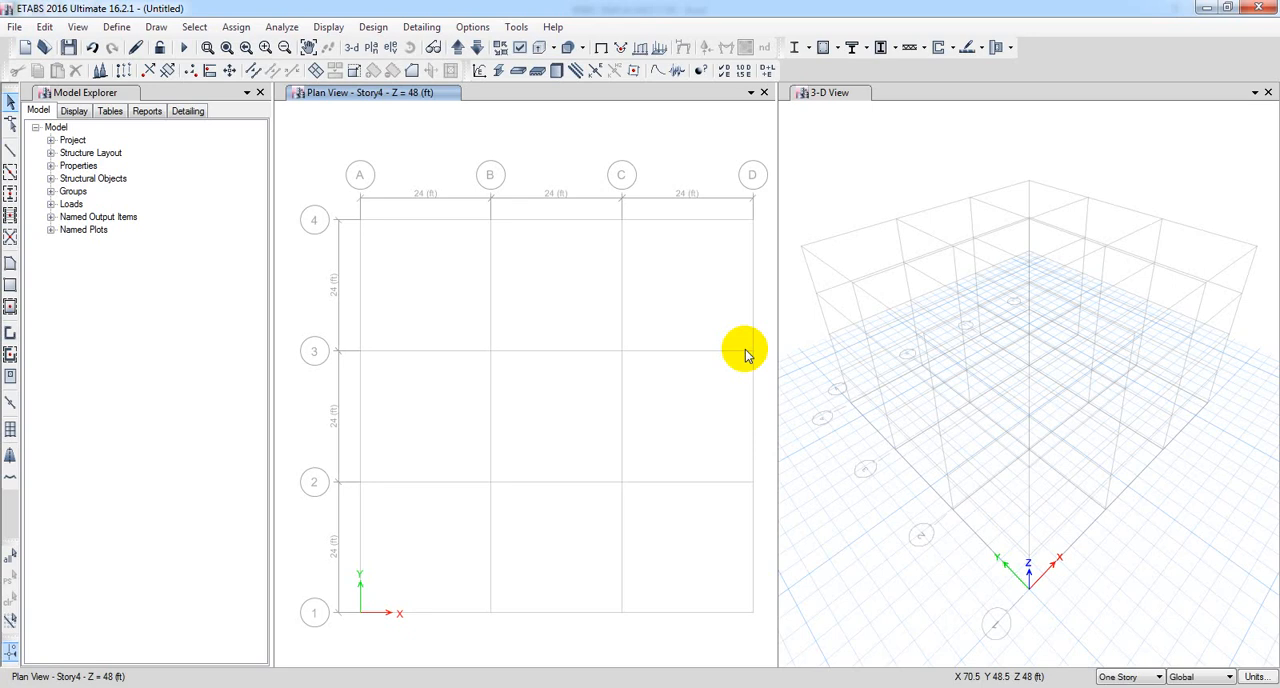
middle_click(567, 454)
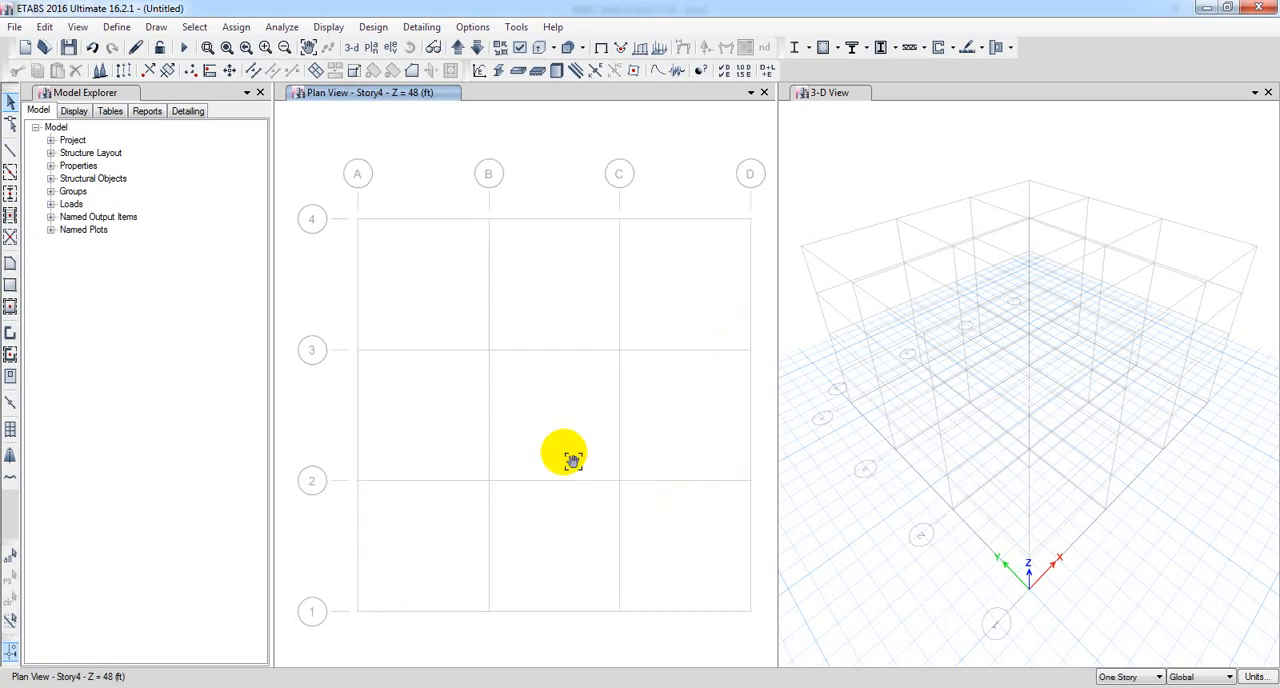
click(1256, 8)
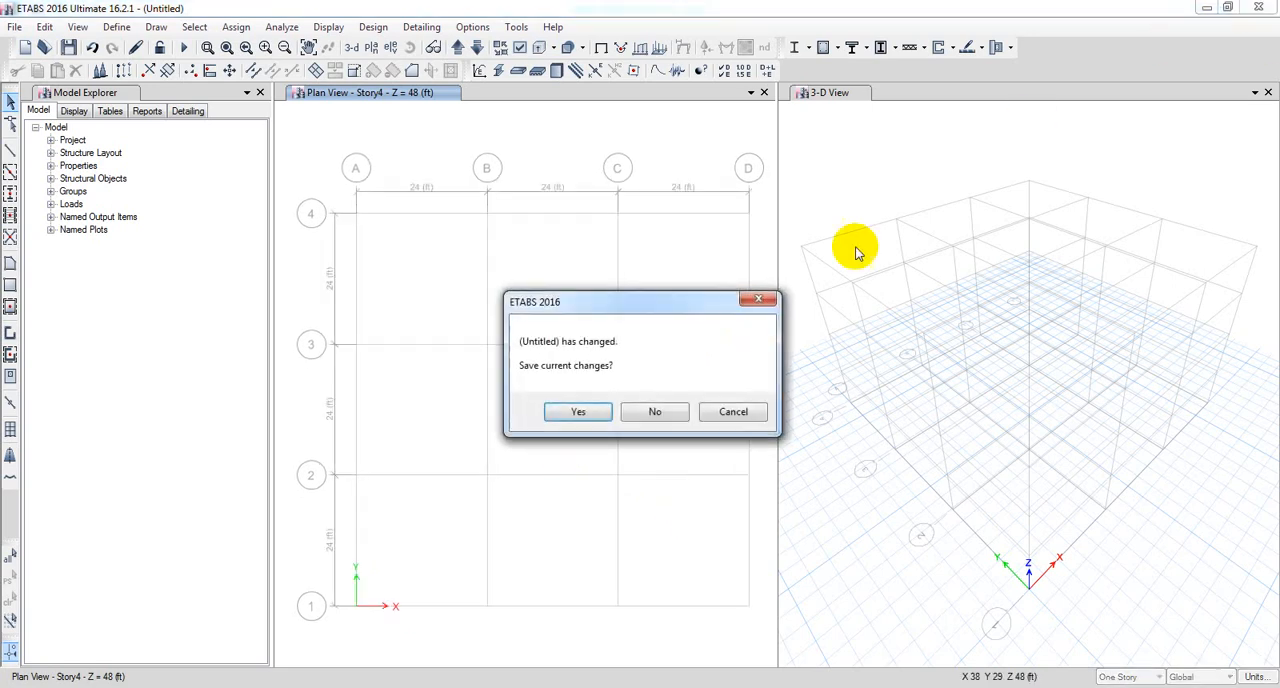
click(660, 412)
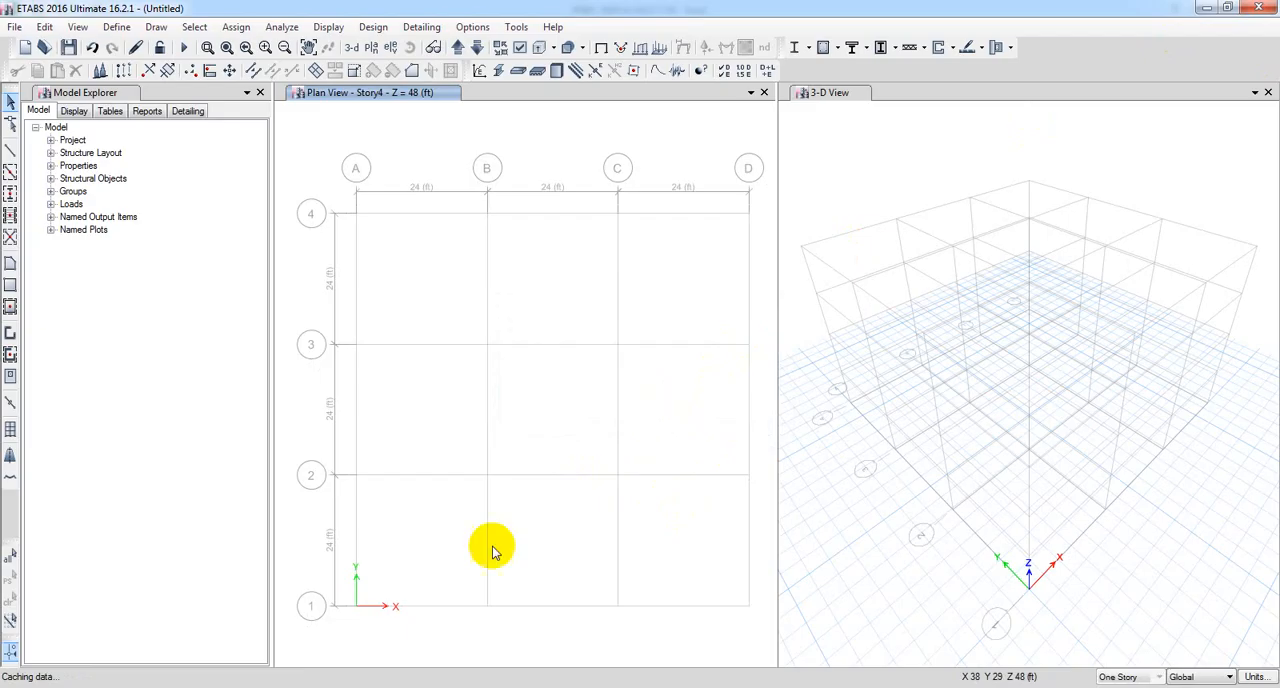